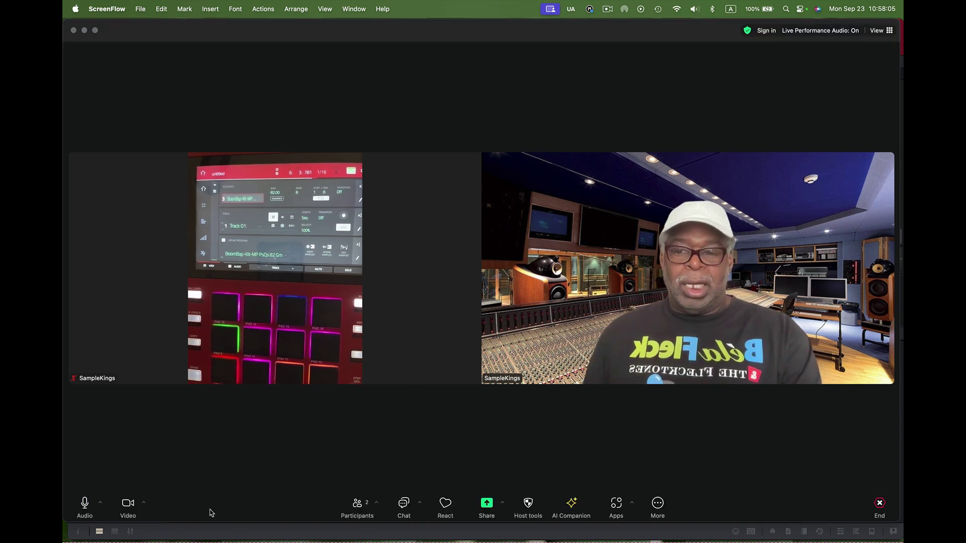
Step: Turn the Zoom camera video off and back on, and share the screen with the meeting
{"action": "left_click", "coordinate": [133, 512]}
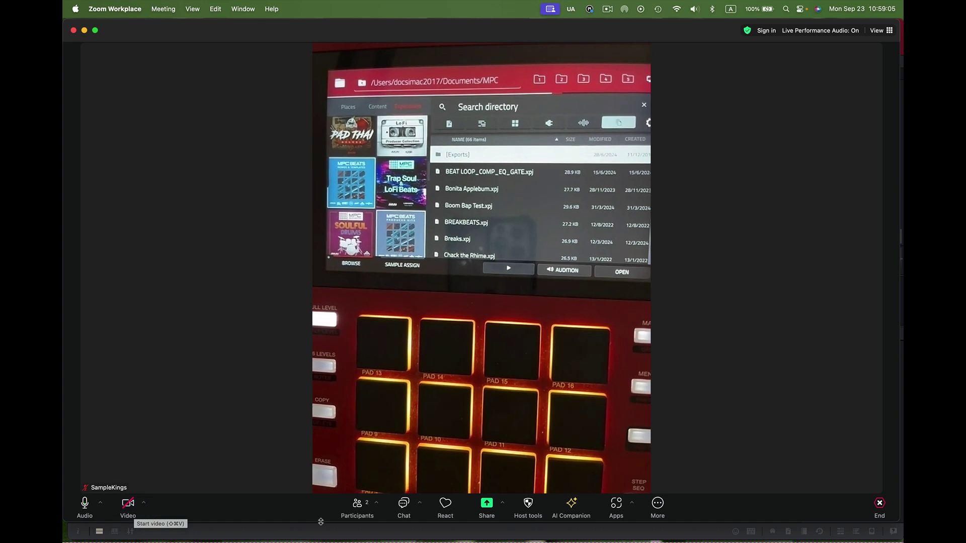
{"action": "left_click", "coordinate": [129, 505]}
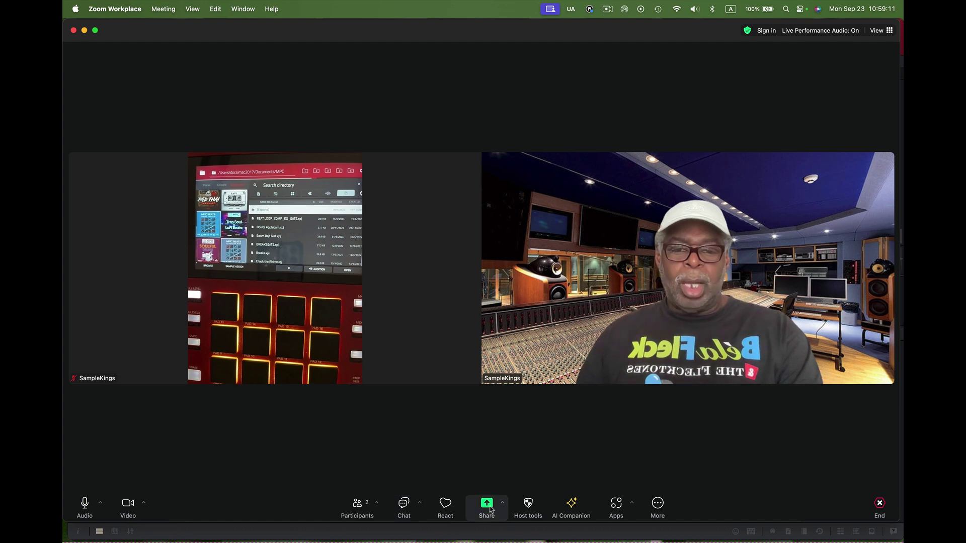
{"action": "left_click", "coordinate": [490, 507]}
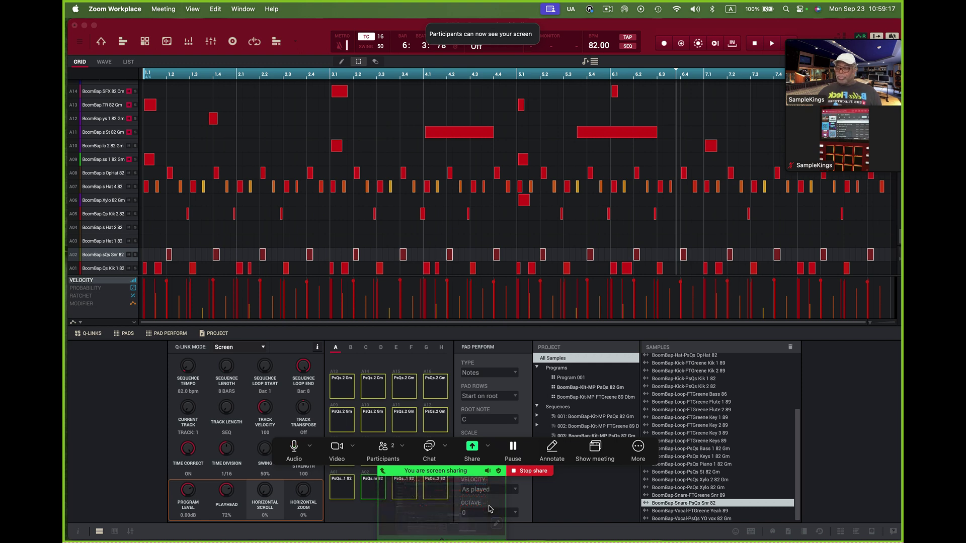
Step: Play the BoomBap drum sequence in the MPC software and stop it
{"action": "key", "text": "space"}
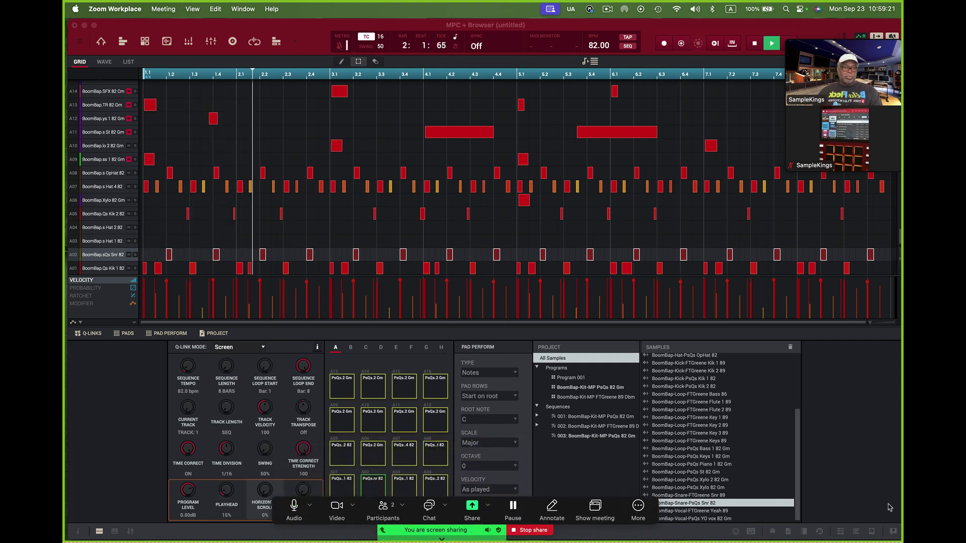
{"action": "left_click", "coordinate": [871, 326]}
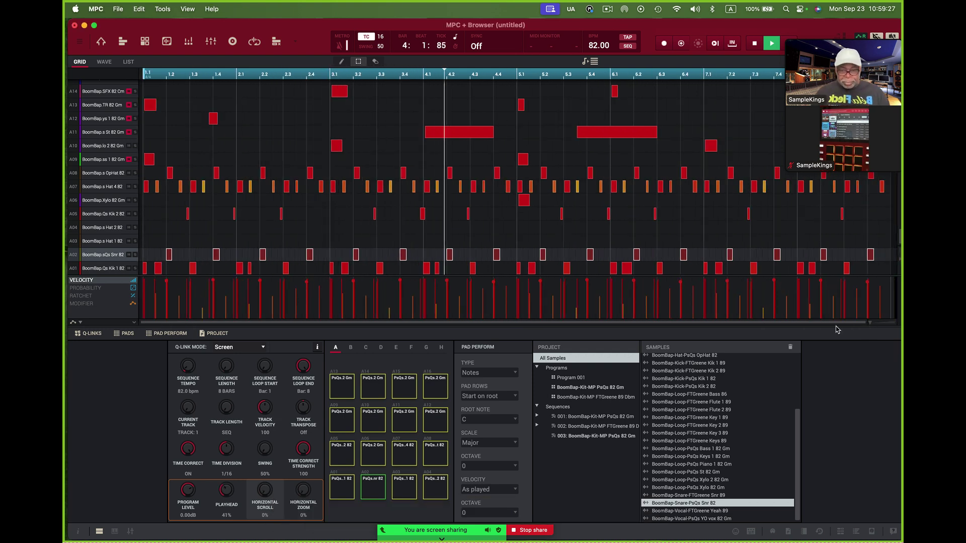
{"action": "key", "text": "space"}
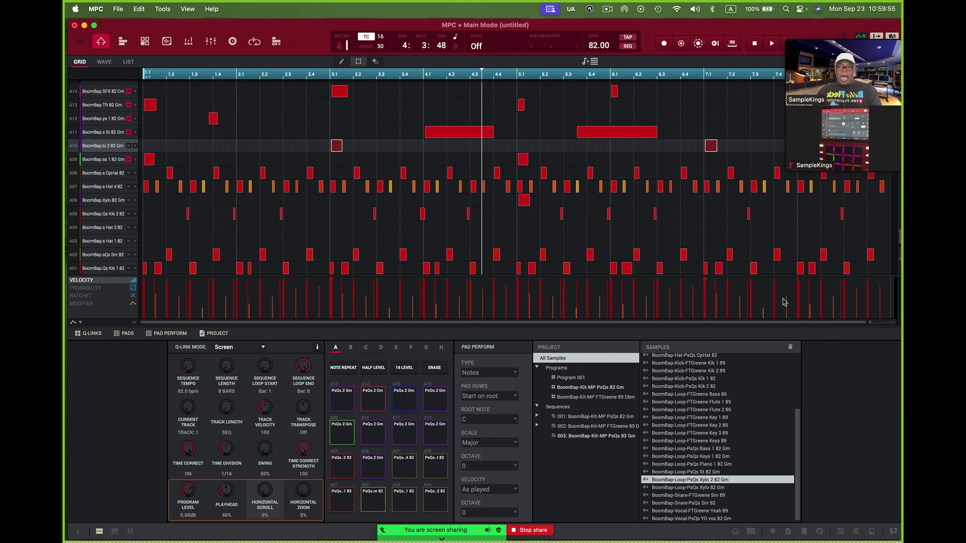
Step: Show and hide the Inspector, and display the browser listing the project files in the MPC folder
{"action": "left_click", "coordinate": [79, 532]}
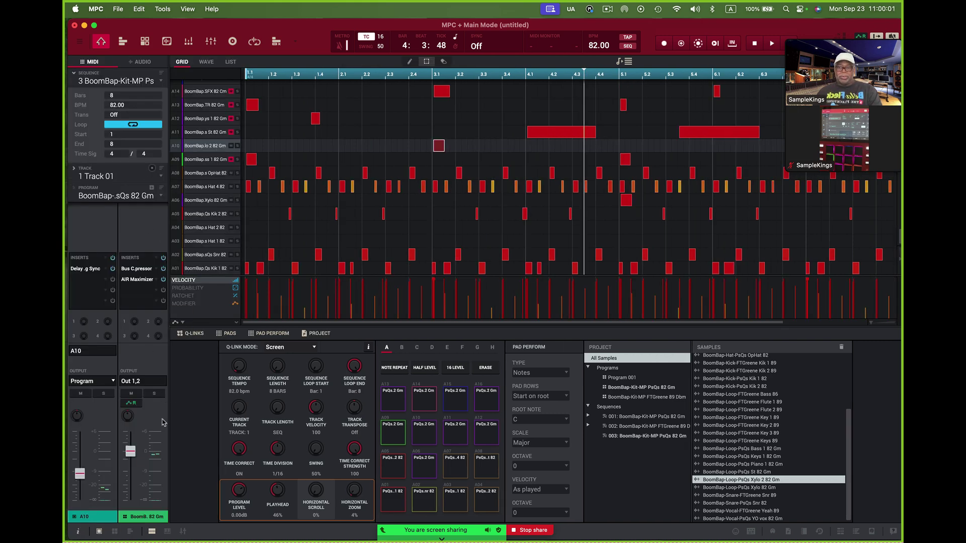
{"action": "left_click", "coordinate": [78, 533]}
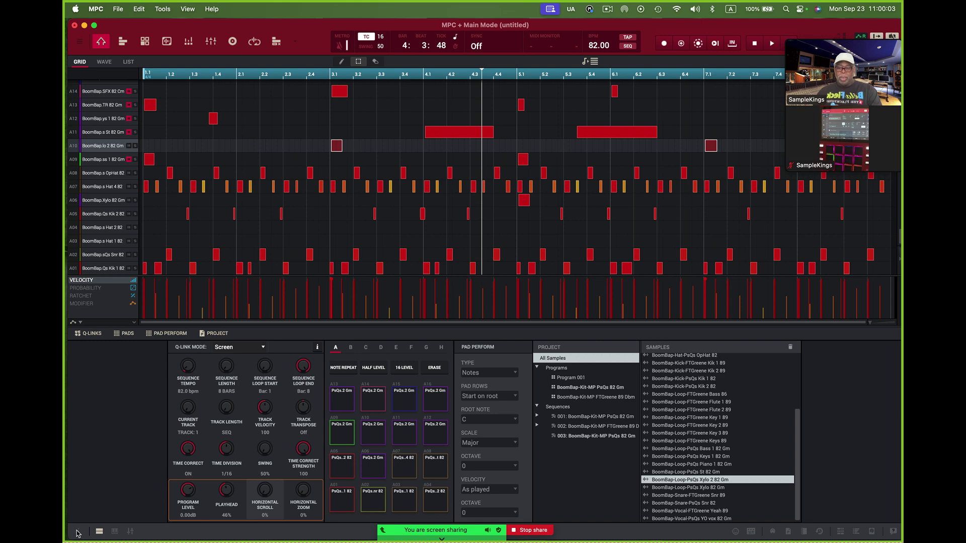
{"action": "left_click", "coordinate": [78, 533]}
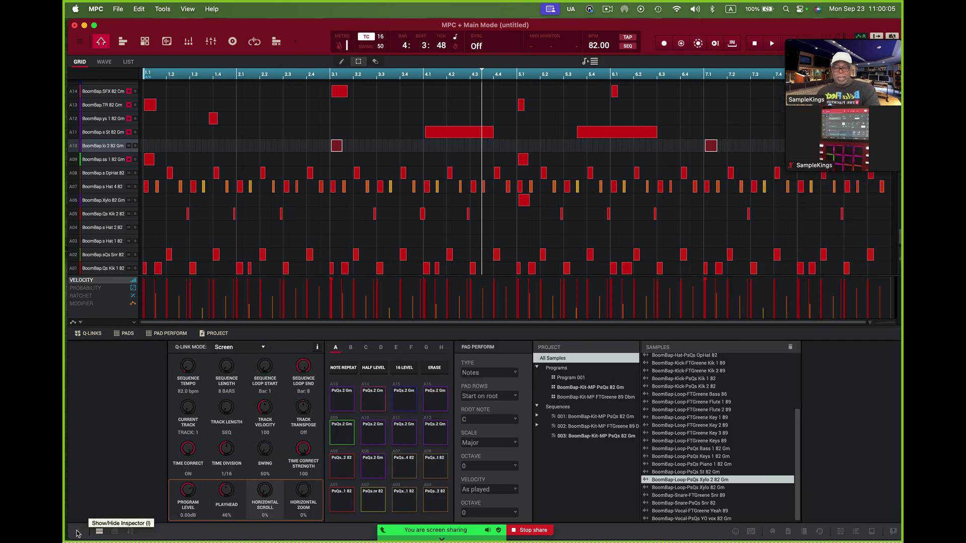
{"action": "left_click", "coordinate": [78, 532]}
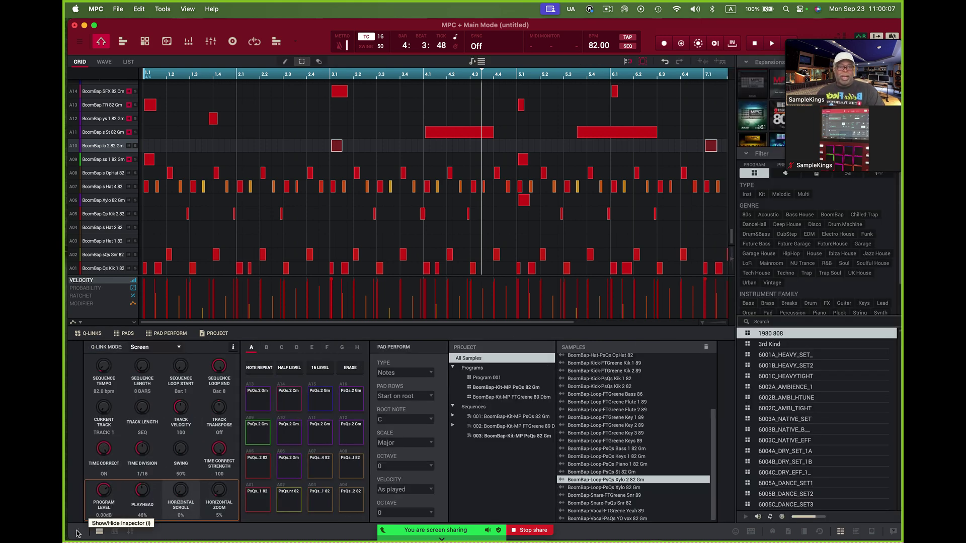
{"action": "left_click", "coordinate": [78, 532]}
{"action": "left_click", "coordinate": [78, 532]}
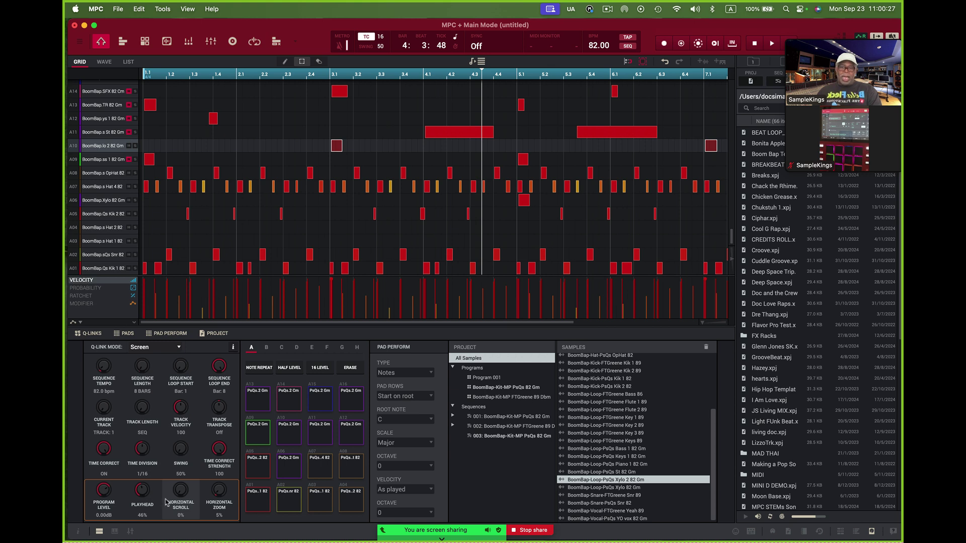
{"action": "left_click", "coordinate": [95, 10]}
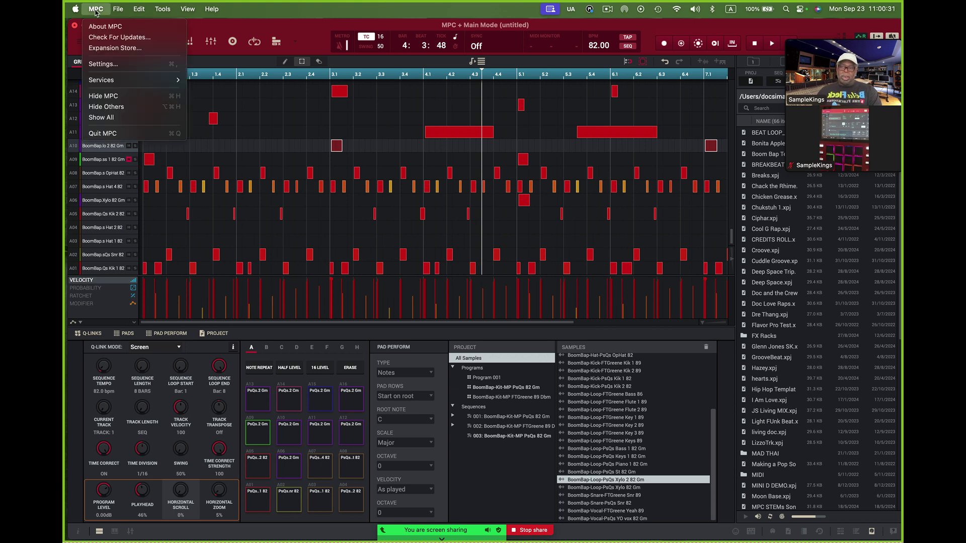
{"action": "mouse_move", "coordinate": [138, 9]}
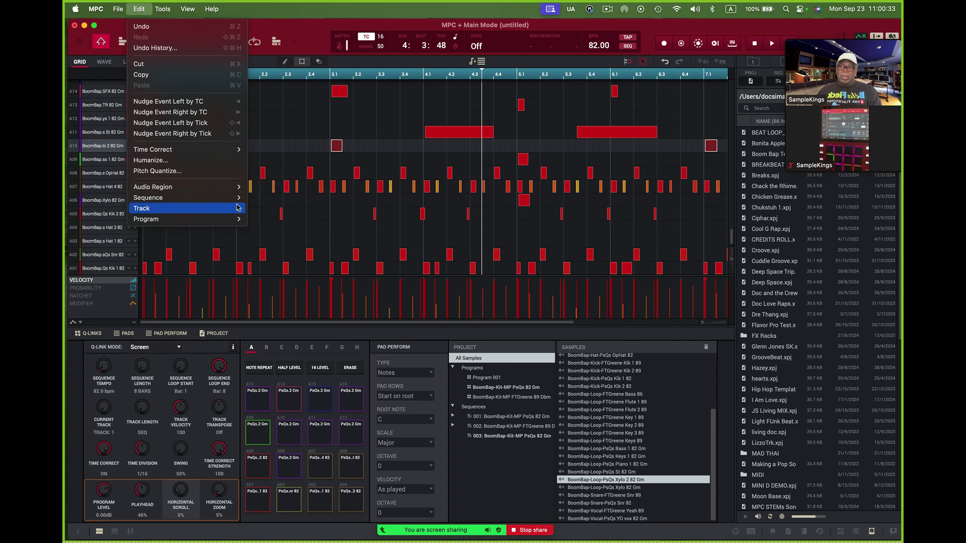
{"action": "mouse_move", "coordinate": [238, 207]}
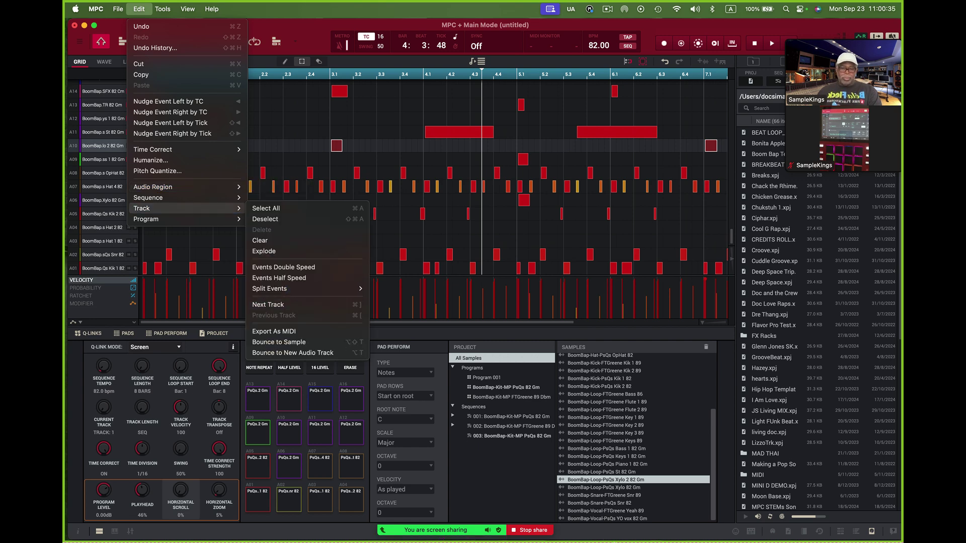
Step: Launch Ableton Live 12 Standard and allow it to find devices on local networks
{"action": "left_click", "coordinate": [616, 536]}
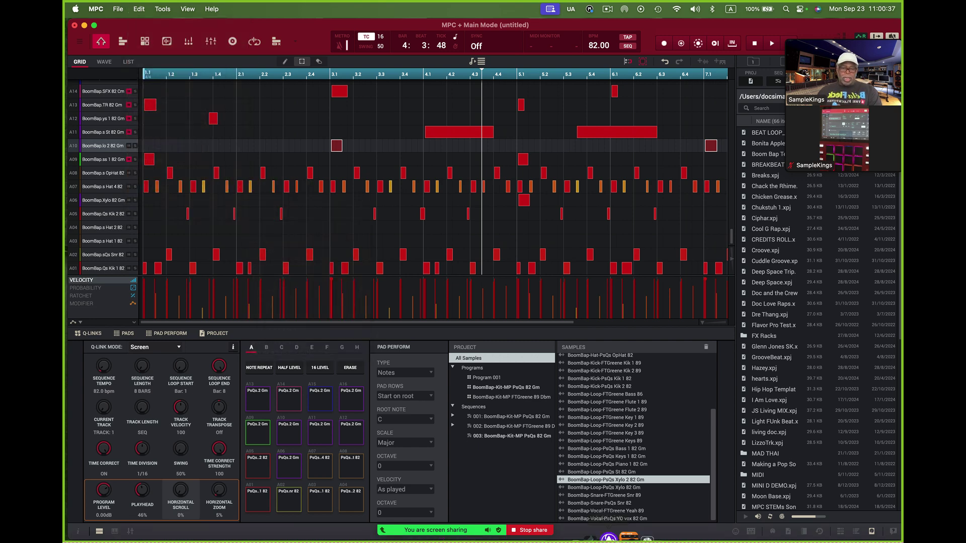
{"action": "mouse_move", "coordinate": [595, 538]}
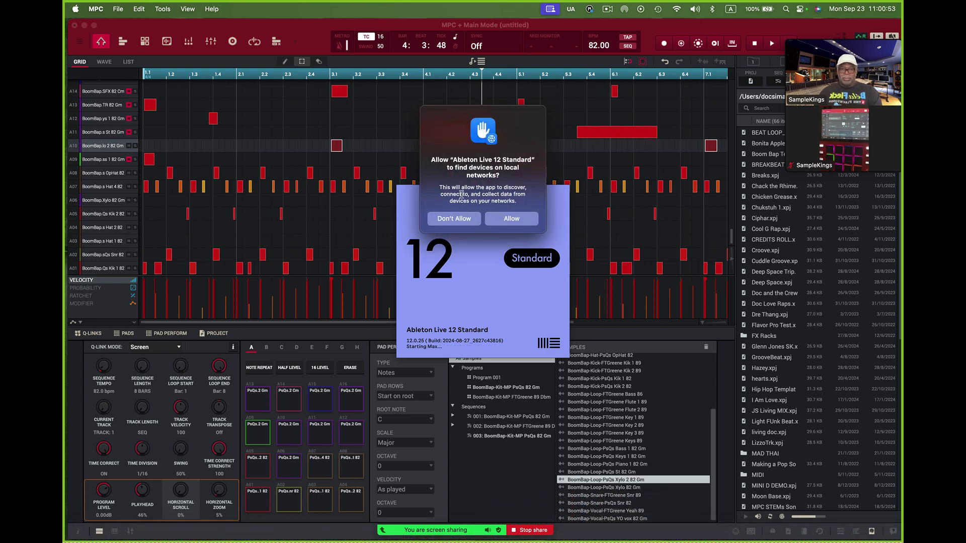
{"action": "left_click", "coordinate": [517, 225]}
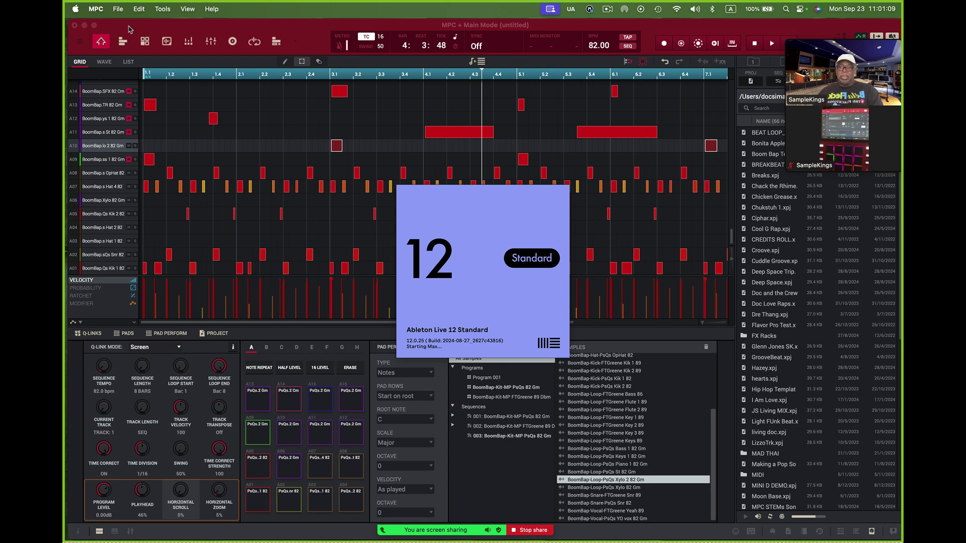
Step: Quit the standalone MPC software without saving the changes to the untitled project
{"action": "left_click", "coordinate": [97, 10]}
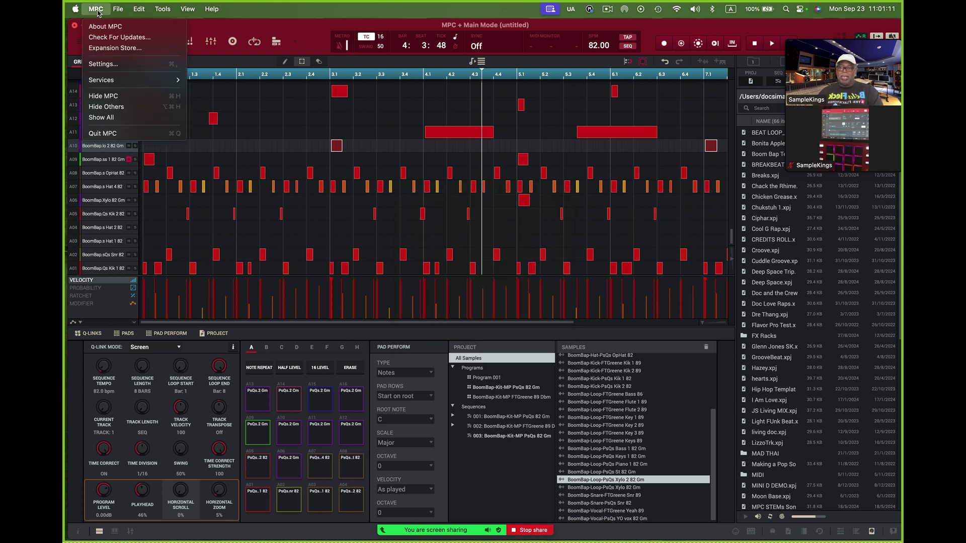
{"action": "left_click", "coordinate": [116, 134]}
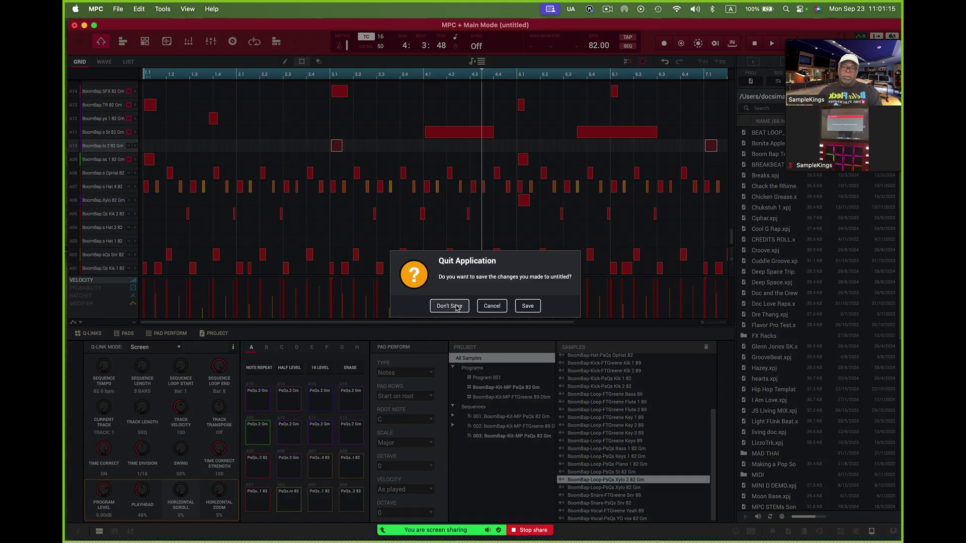
{"action": "left_click", "coordinate": [456, 308]}
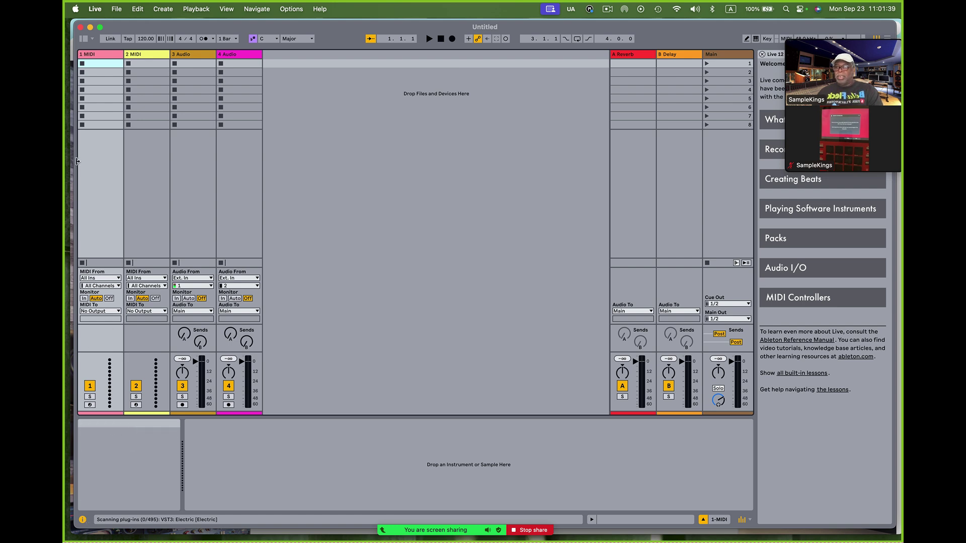
Step: Expand Live's browser and open MPC Template.als from the template library
{"action": "left_click_drag", "start_coordinate": [76, 161], "coordinate": [236, 183]}
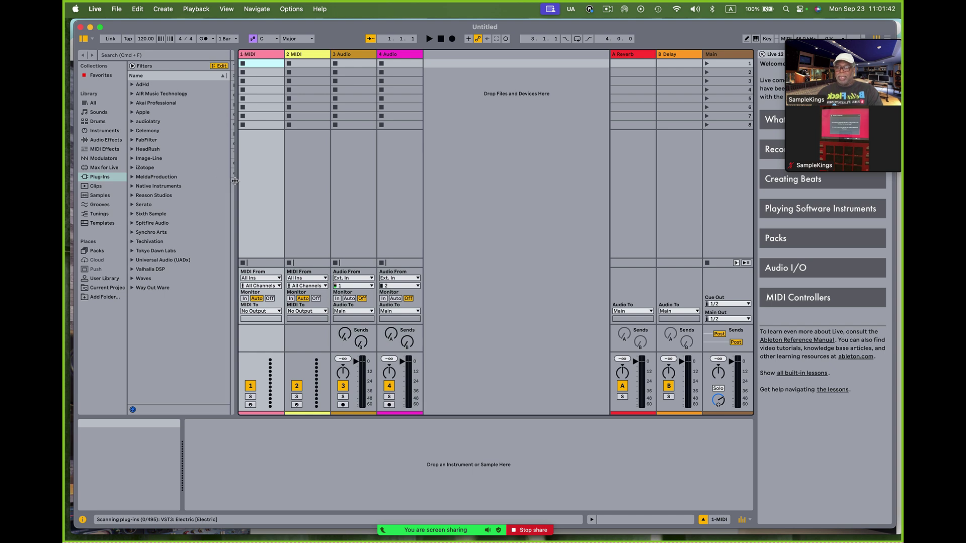
{"action": "left_click", "coordinate": [101, 224]}
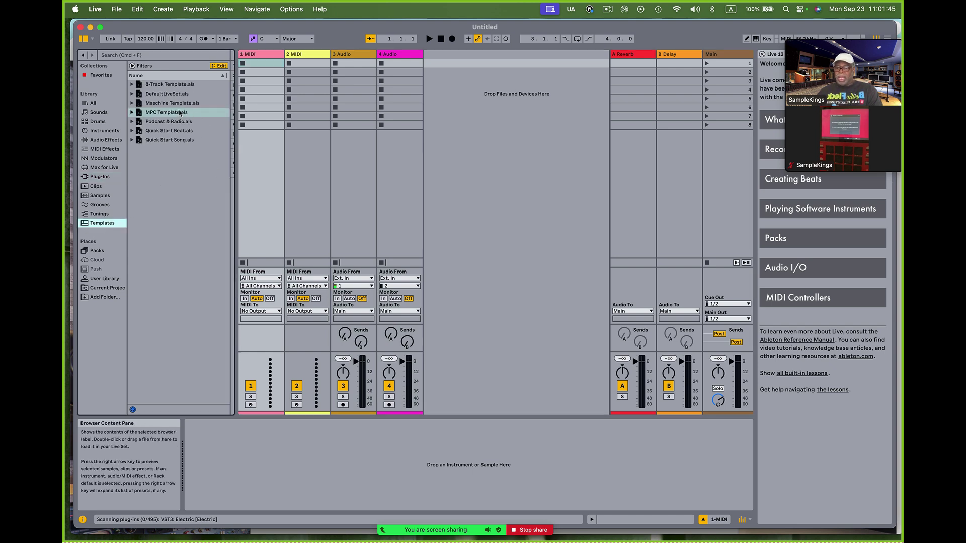
{"action": "double_click", "coordinate": [151, 113]}
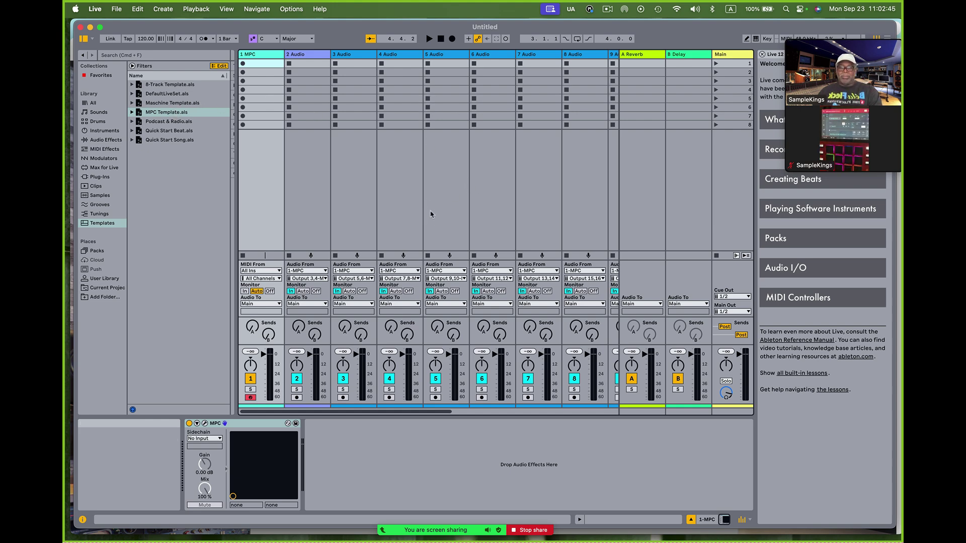
Step: Look over the template's MPC and audio tracks, and play the set briefly
{"action": "scroll", "coordinate": [431, 214], "scroll_direction": "right", "scroll_amount": 5}
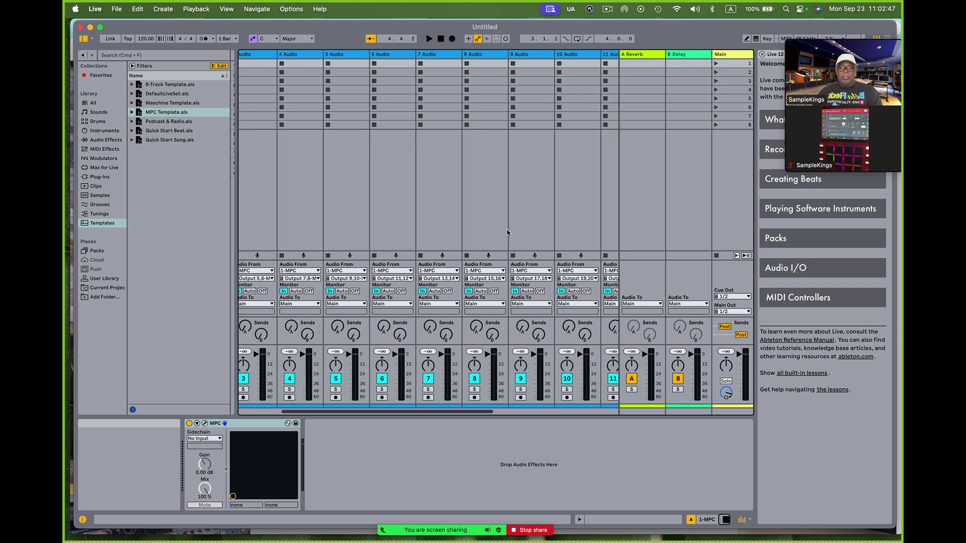
{"action": "scroll", "coordinate": [507, 233], "scroll_direction": "left", "scroll_amount": 5}
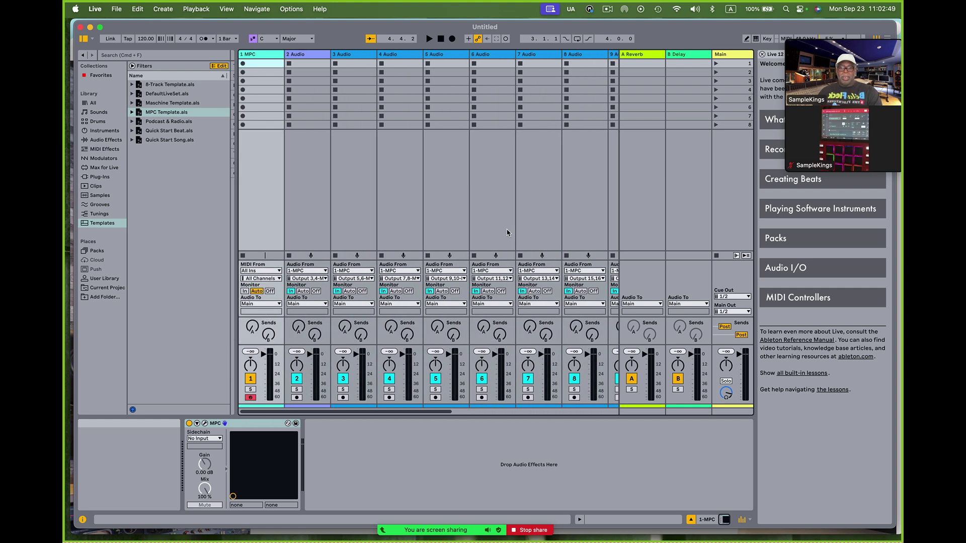
{"action": "key", "text": "space"}
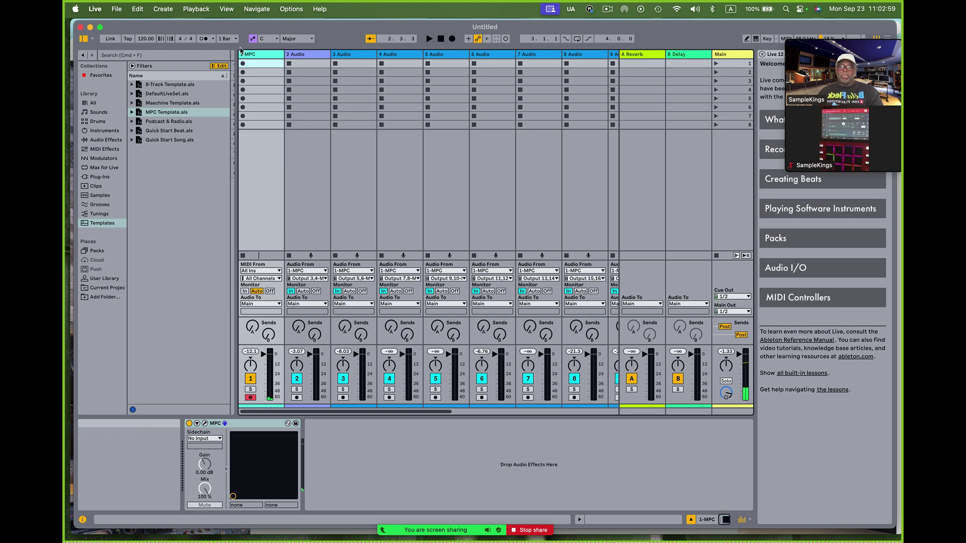
Step: Set the project tempo to 92 BPM and start playback
{"action": "left_click_drag", "start_coordinate": [146, 39], "coordinate": [145, 64]}
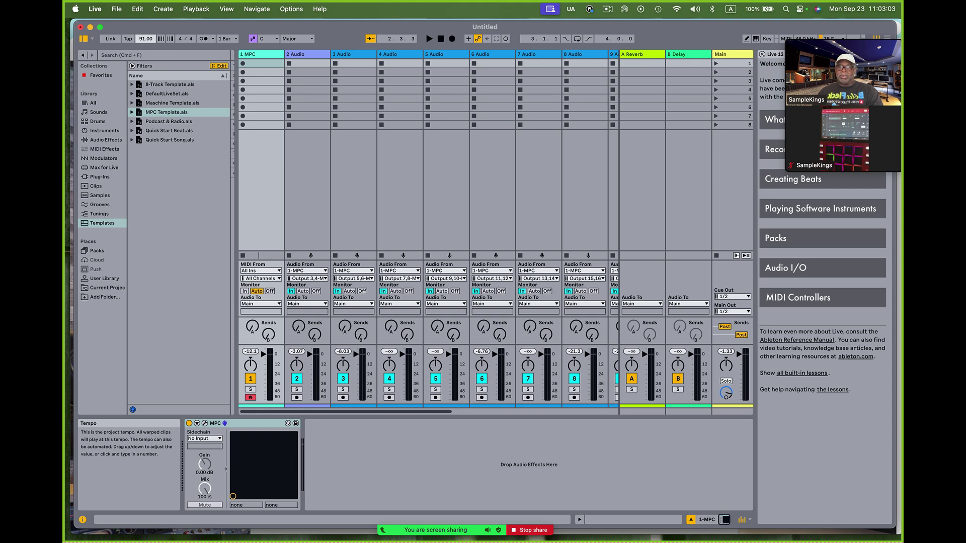
{"action": "key", "text": "space"}
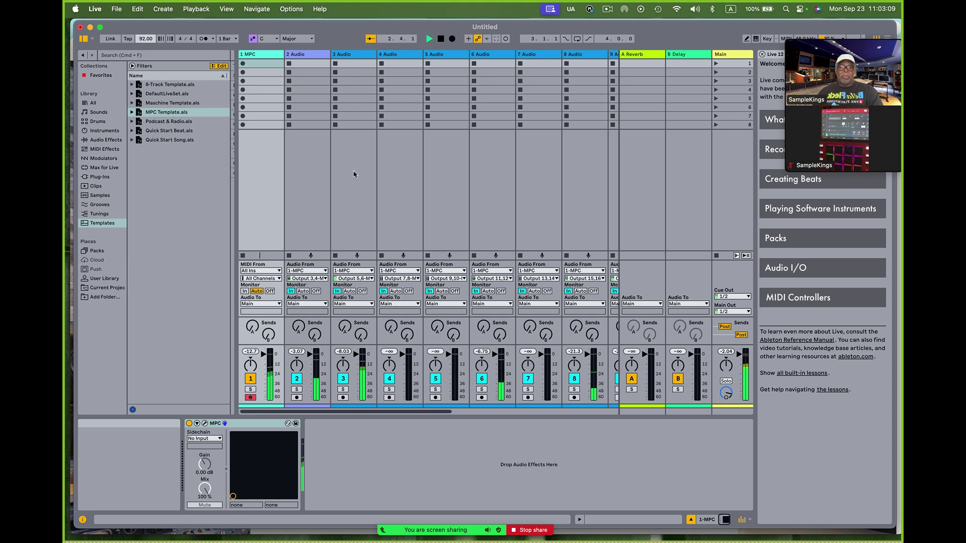
Step: Collapse the browser, check the signal levels across the MPC output tracks up to track 15, and stop playback
{"action": "scroll", "coordinate": [465, 168], "scroll_direction": "right", "scroll_amount": 5}
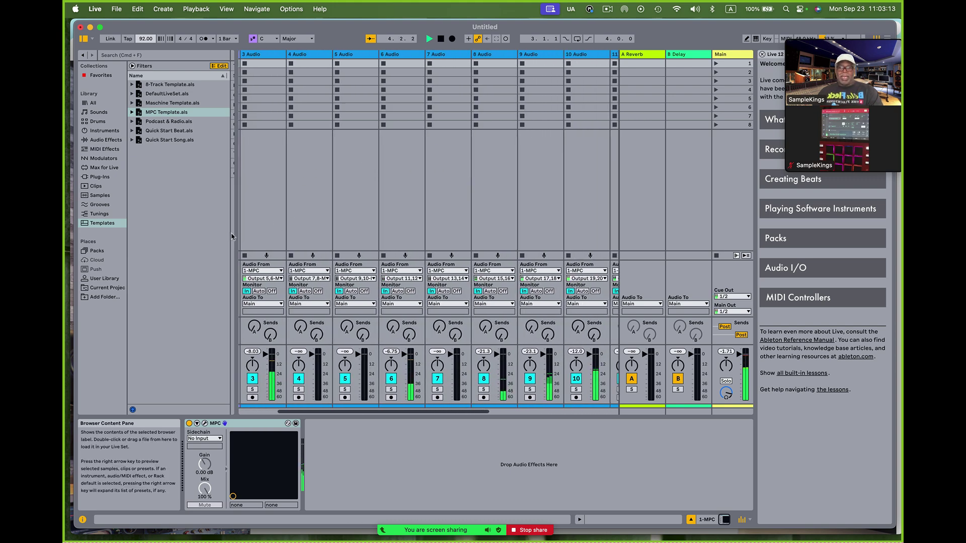
{"action": "left_click_drag", "start_coordinate": [232, 236], "coordinate": [71, 266]}
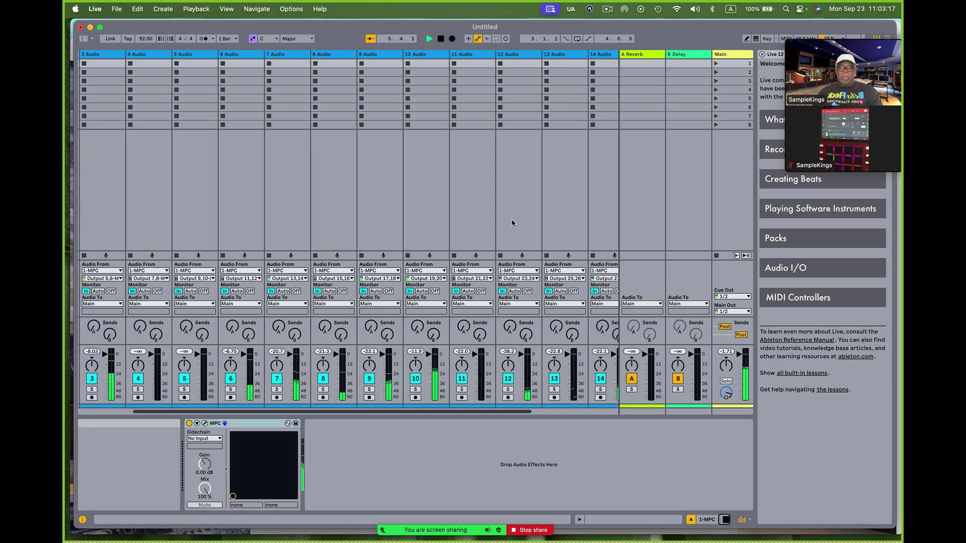
{"action": "scroll", "coordinate": [512, 223], "scroll_direction": "right", "scroll_amount": 5}
{"action": "scroll", "coordinate": [512, 223], "scroll_direction": "left", "scroll_amount": 3}
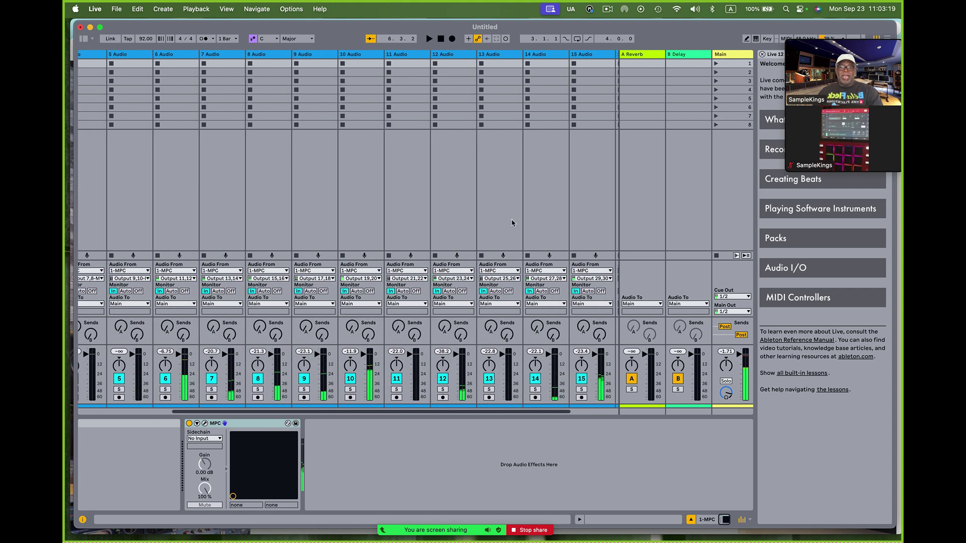
{"action": "key", "text": "space"}
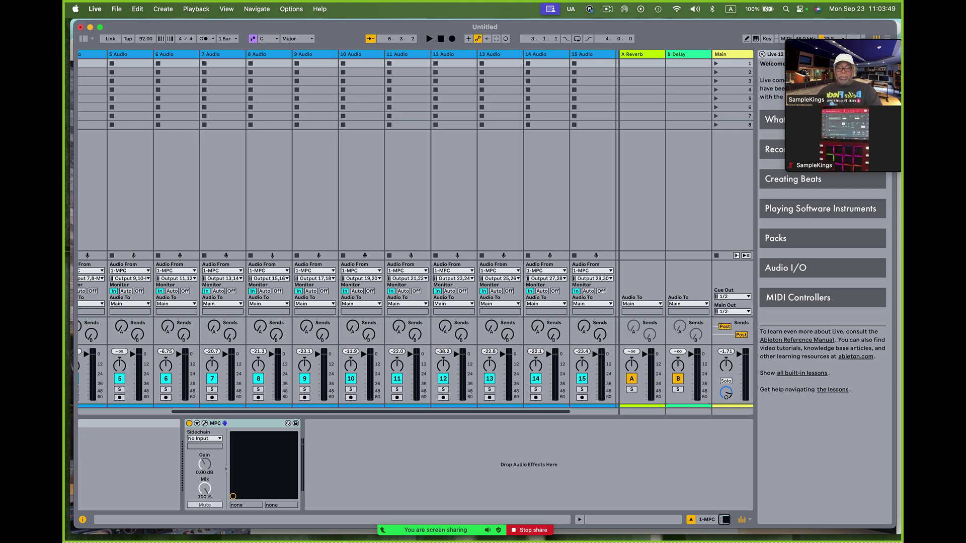
Step: Stop the Zoom screen share and share the screen with the meeting again
{"action": "mouse_move", "coordinate": [522, 514]}
{"action": "left_click", "coordinate": [526, 531]}
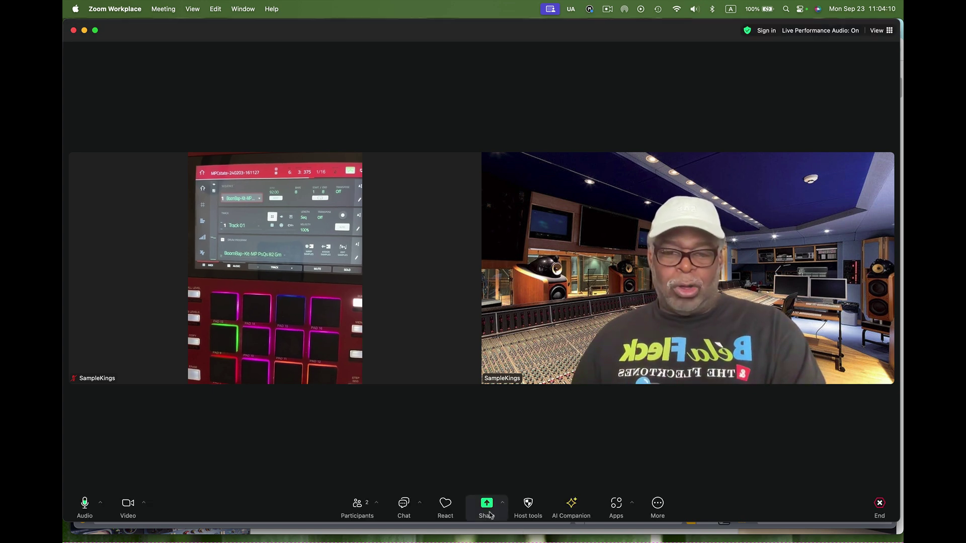
{"action": "left_click", "coordinate": [489, 515]}
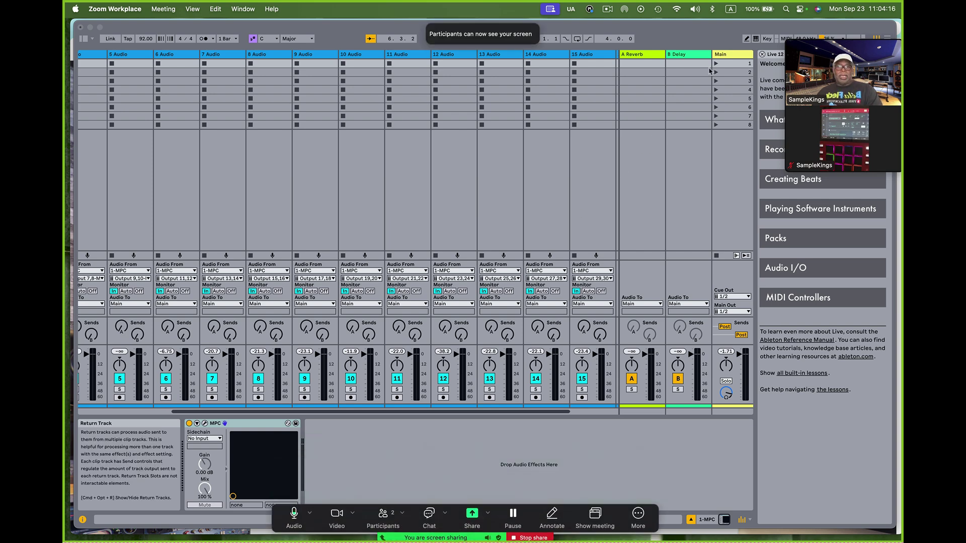
Step: Return to the Live set and resume playback
{"action": "left_click", "coordinate": [682, 39]}
{"action": "key", "text": "space"}
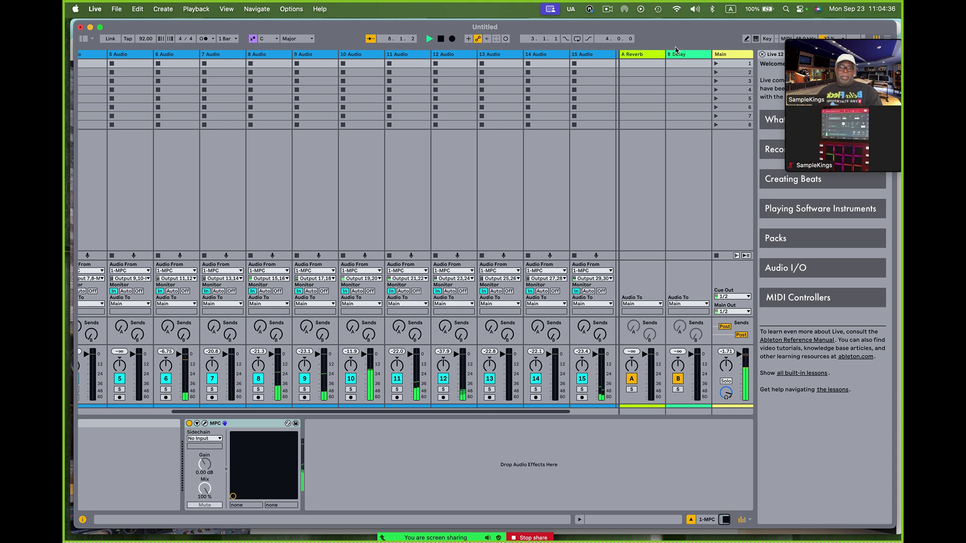
Step: Stop playback and create a new Live set without saving changes to the current one
{"action": "key", "text": "space"}
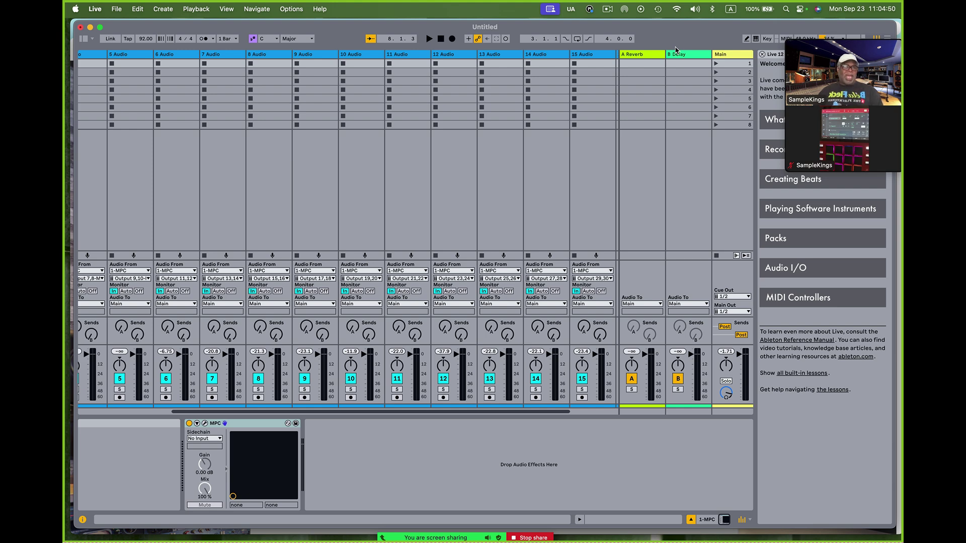
{"action": "mouse_move", "coordinate": [755, 535]}
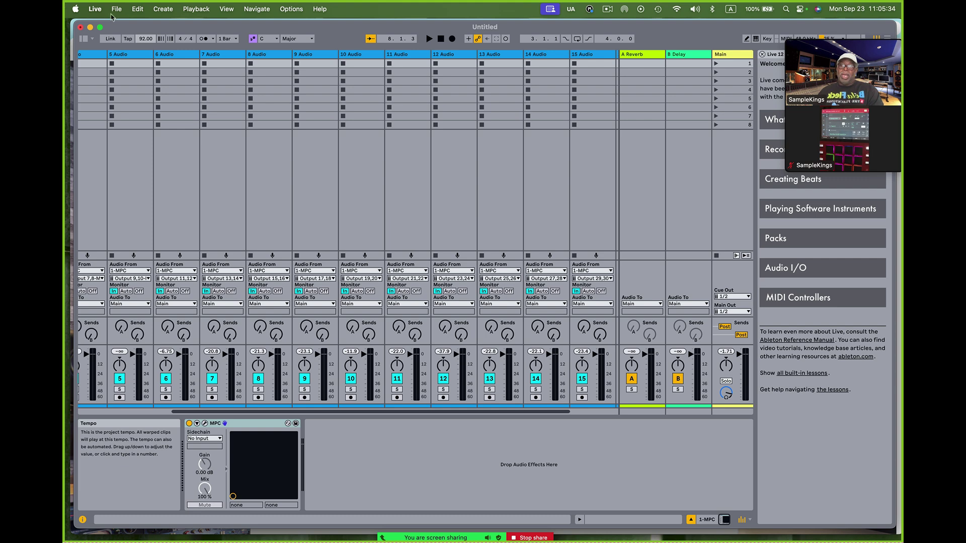
{"action": "left_click", "coordinate": [116, 9]}
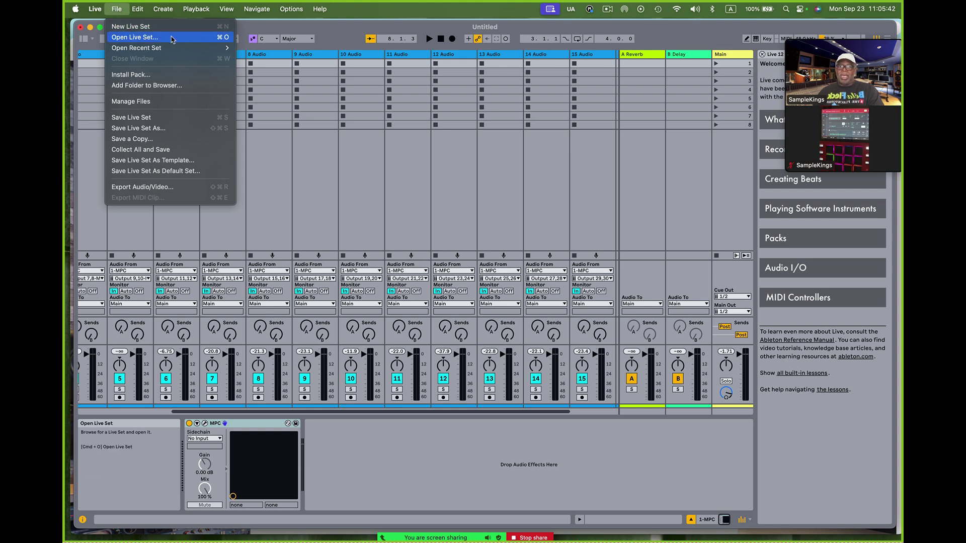
{"action": "left_click", "coordinate": [161, 27]}
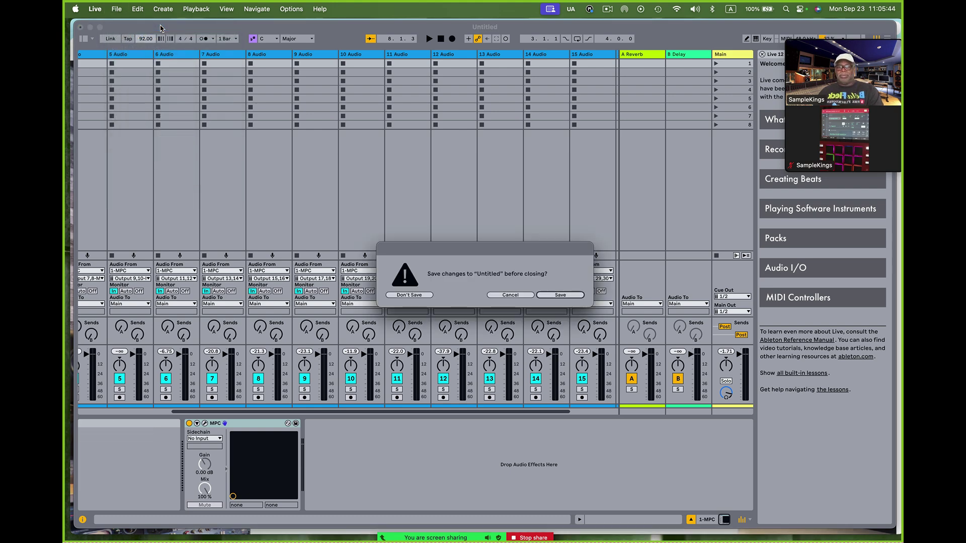
{"action": "left_click", "coordinate": [418, 296]}
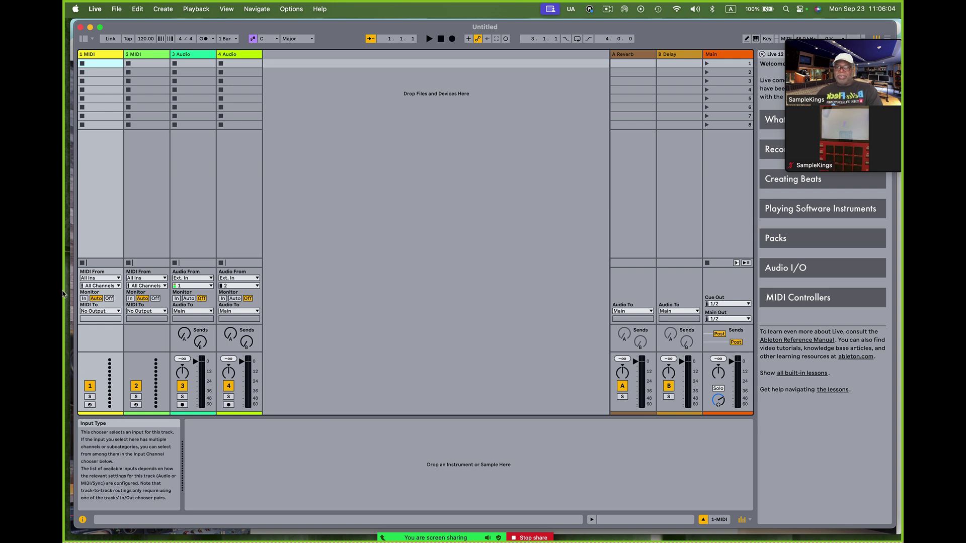
Step: Show the browser, load Maschine Template.als from the templates, and look through its Maschine output tracks
{"action": "left_click", "coordinate": [76, 248]}
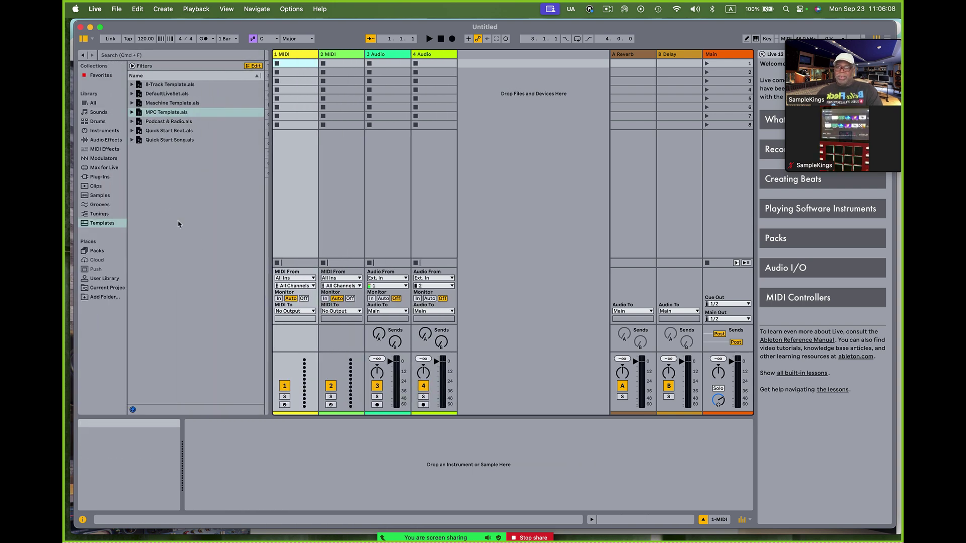
{"action": "double_click", "coordinate": [156, 103]}
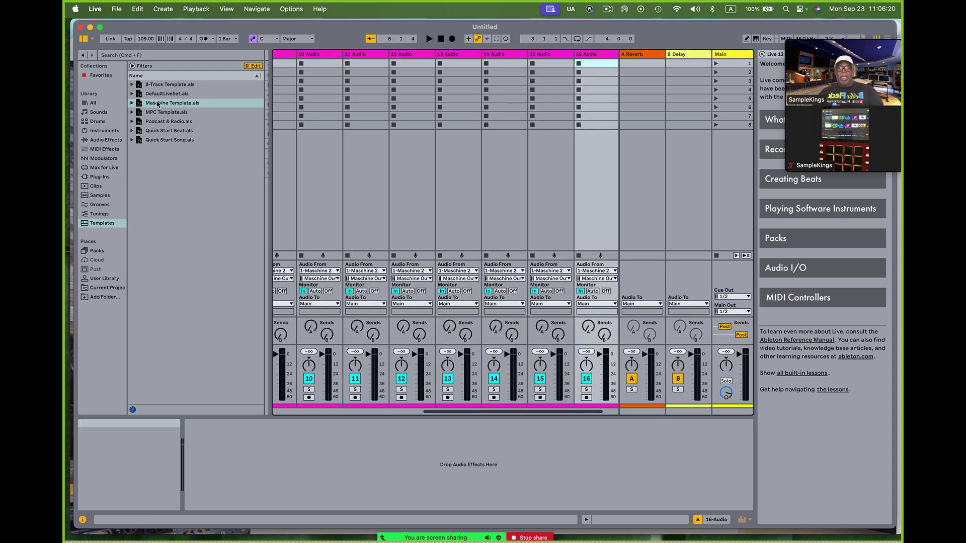
{"action": "scroll", "coordinate": [306, 177], "scroll_direction": "left", "scroll_amount": 10}
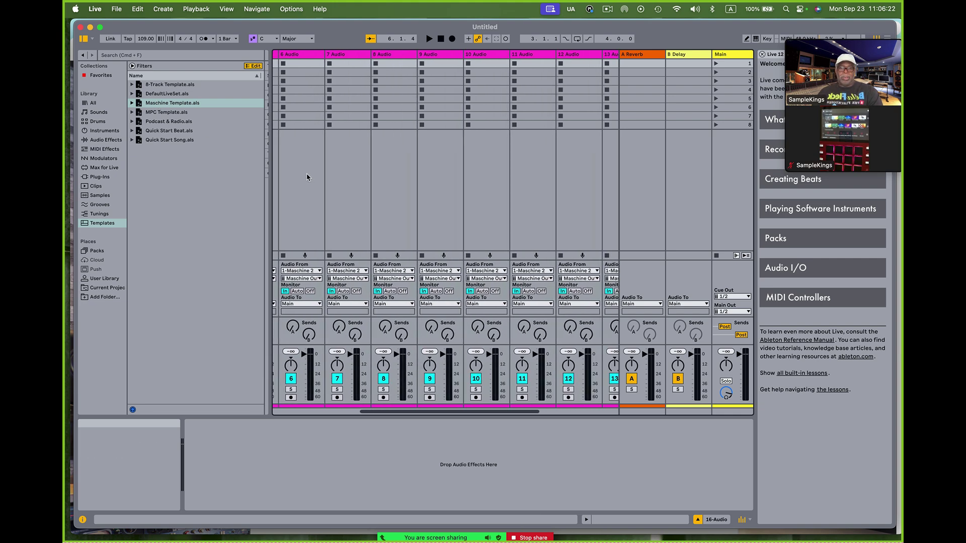
{"action": "scroll", "coordinate": [307, 177], "scroll_direction": "right", "scroll_amount": 8}
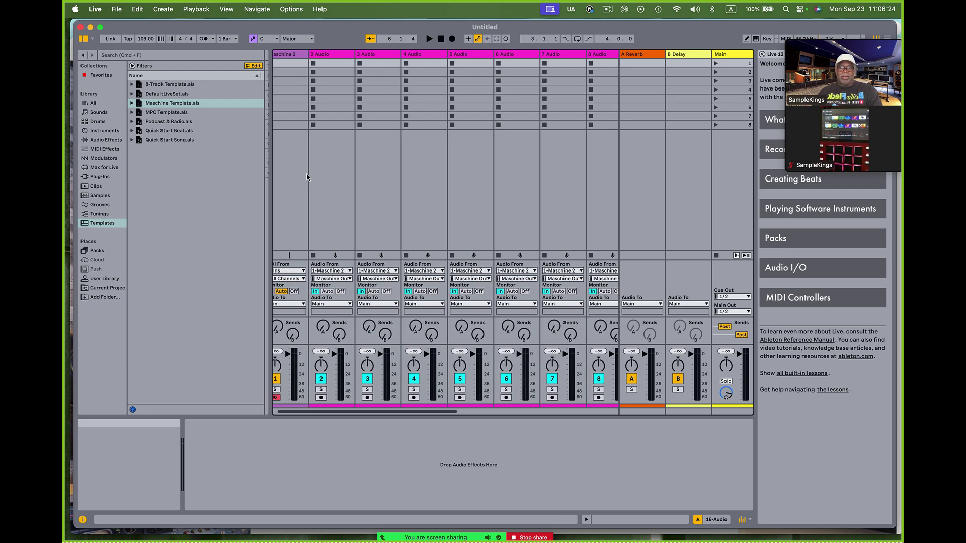
{"action": "scroll", "coordinate": [307, 177], "scroll_direction": "right", "scroll_amount": 1}
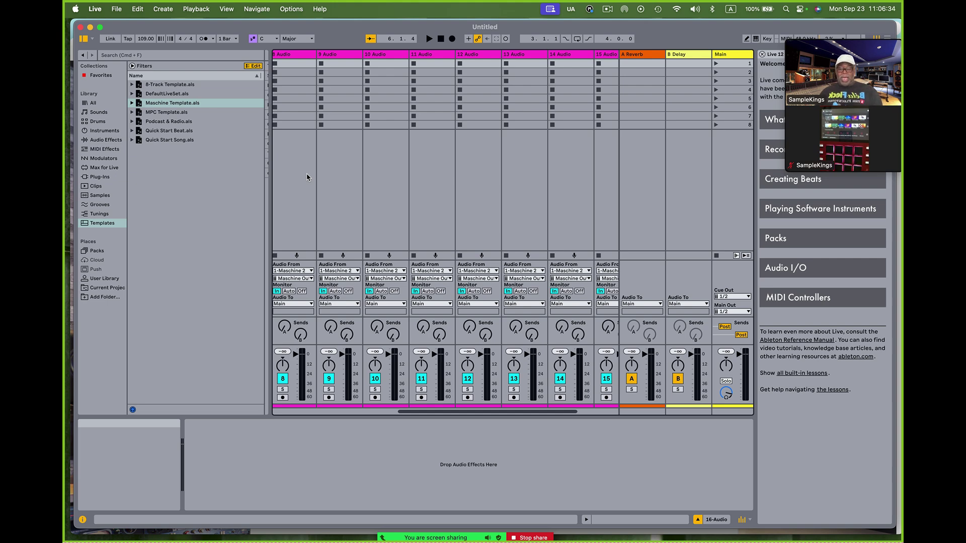
Step: Switch to Chrome, reload the samplekings.com home page, and examine the membership information and lesson booking types
{"action": "key", "text": "super+Tab"}
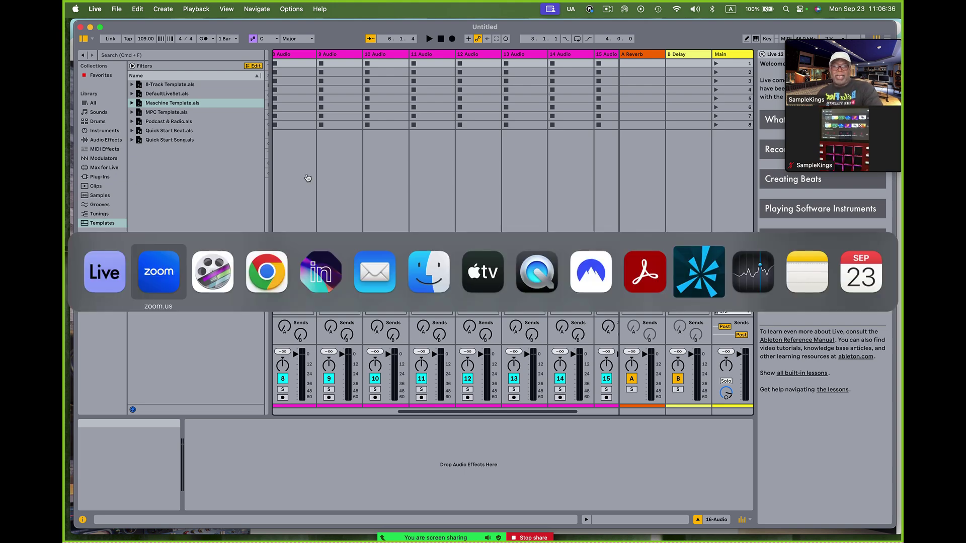
{"action": "key", "text": "super+Tab"}
{"action": "key", "text": "super+Tab"}
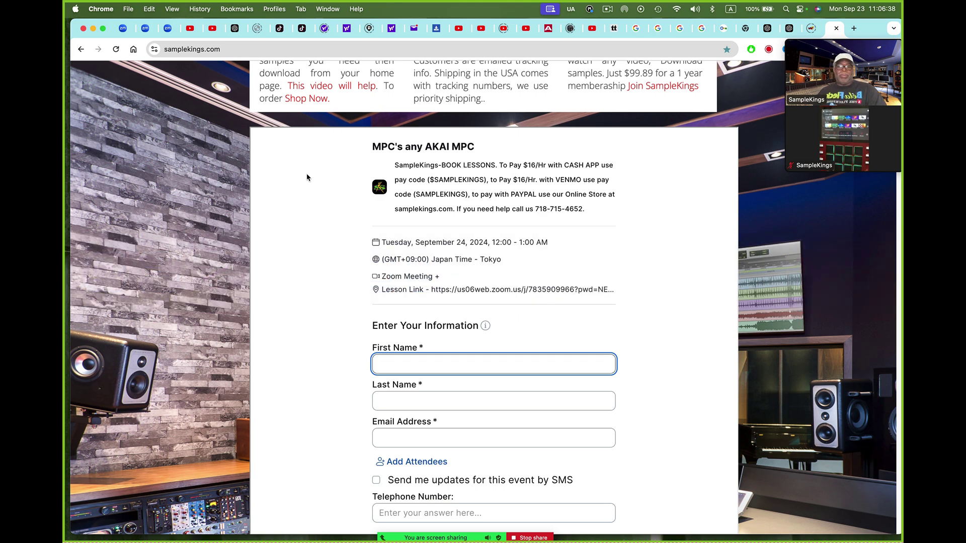
{"action": "scroll", "coordinate": [347, 240], "scroll_direction": "up", "scroll_amount": 5}
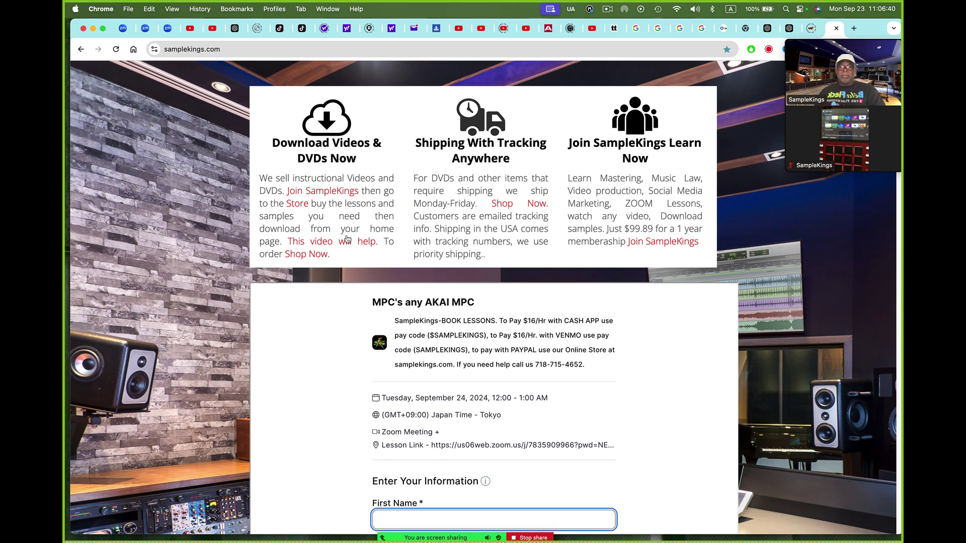
{"action": "key", "text": "super+r"}
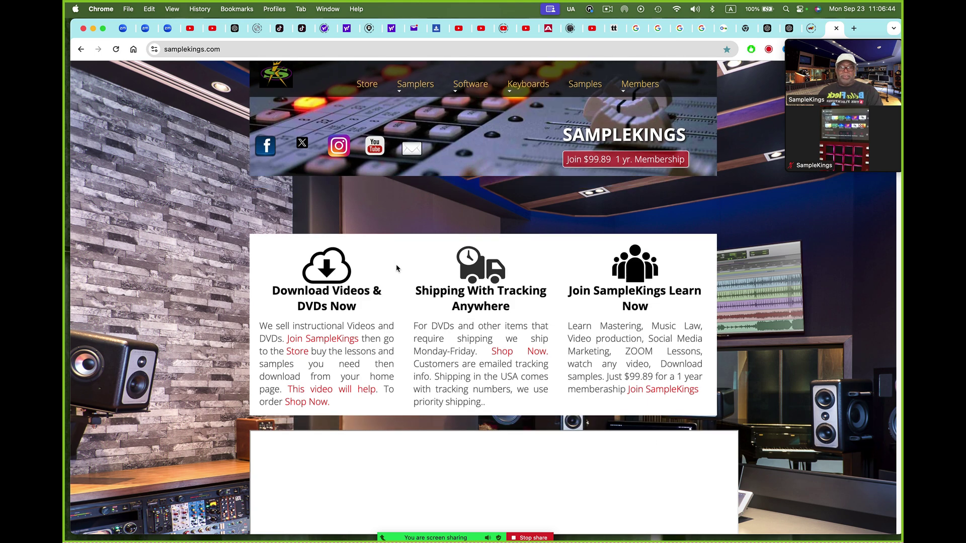
{"action": "scroll", "coordinate": [562, 252], "scroll_direction": "down", "scroll_amount": 5}
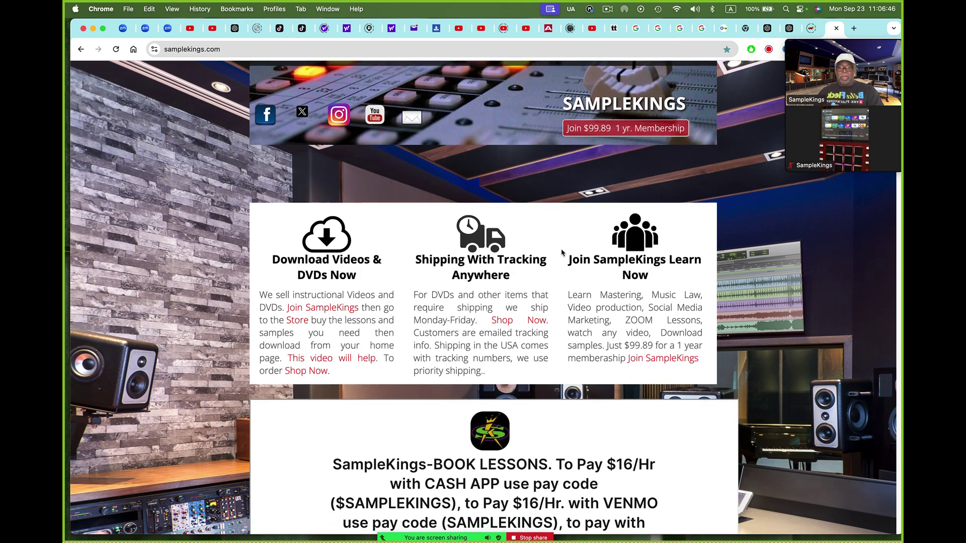
{"action": "scroll", "coordinate": [562, 253], "scroll_direction": "down", "scroll_amount": 5}
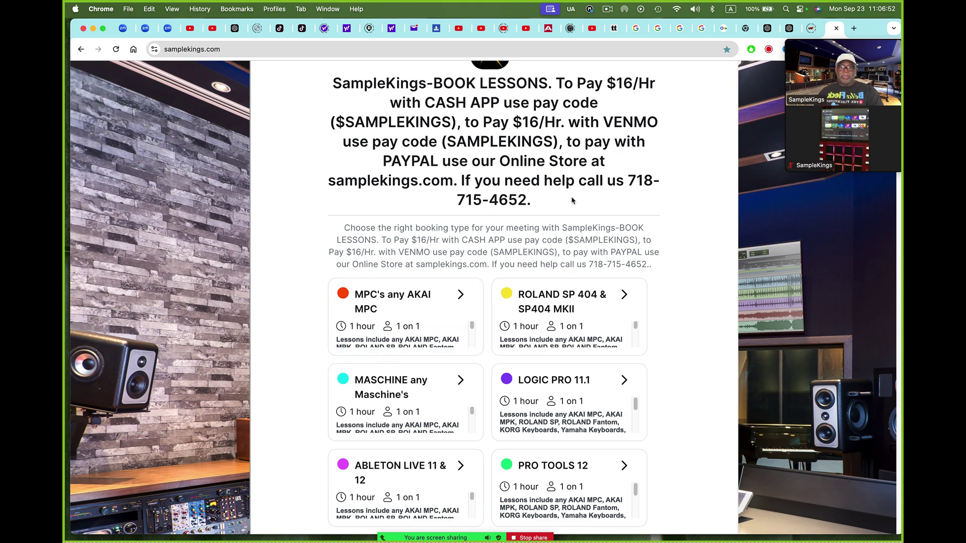
{"action": "scroll", "coordinate": [572, 201], "scroll_direction": "up", "scroll_amount": 12}
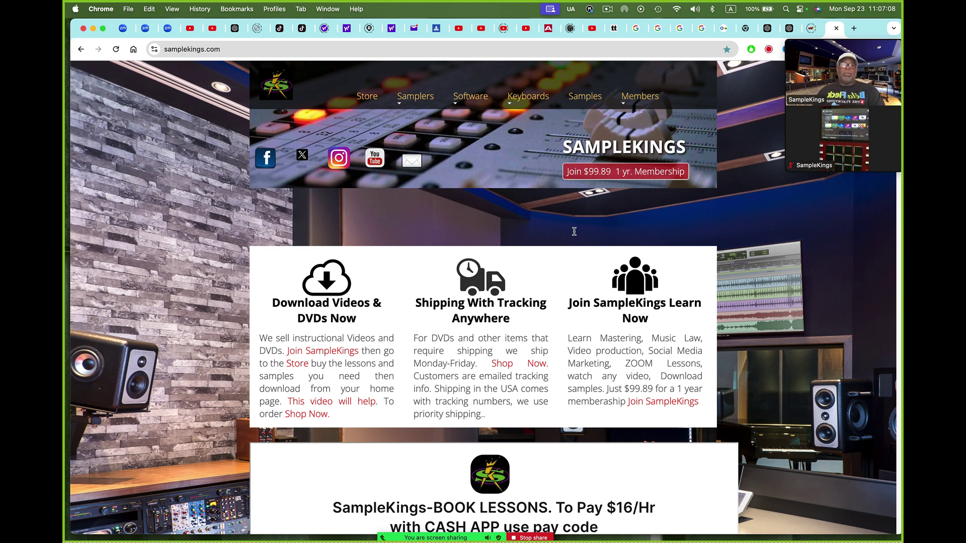
{"action": "scroll", "coordinate": [617, 306], "scroll_direction": "down", "scroll_amount": 6}
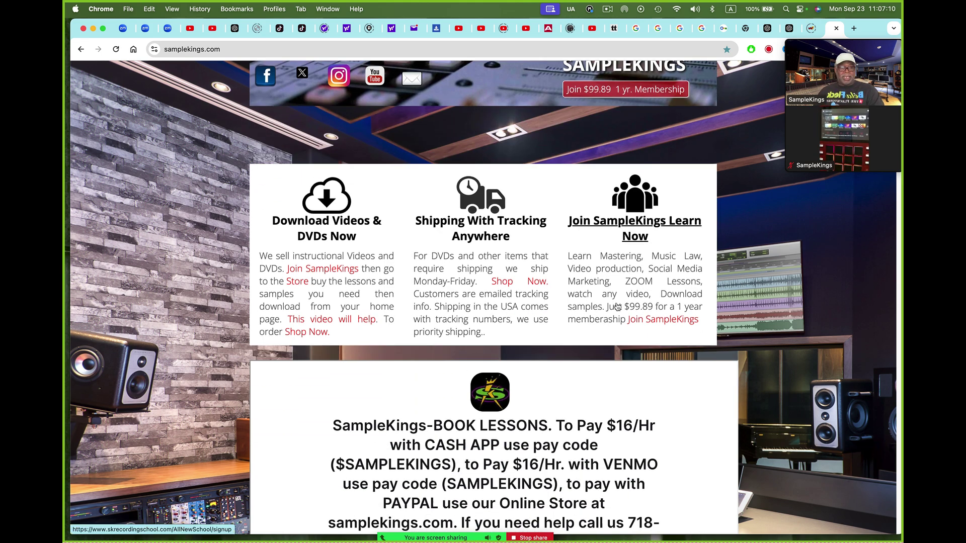
{"action": "scroll", "coordinate": [618, 307], "scroll_direction": "down", "scroll_amount": 3}
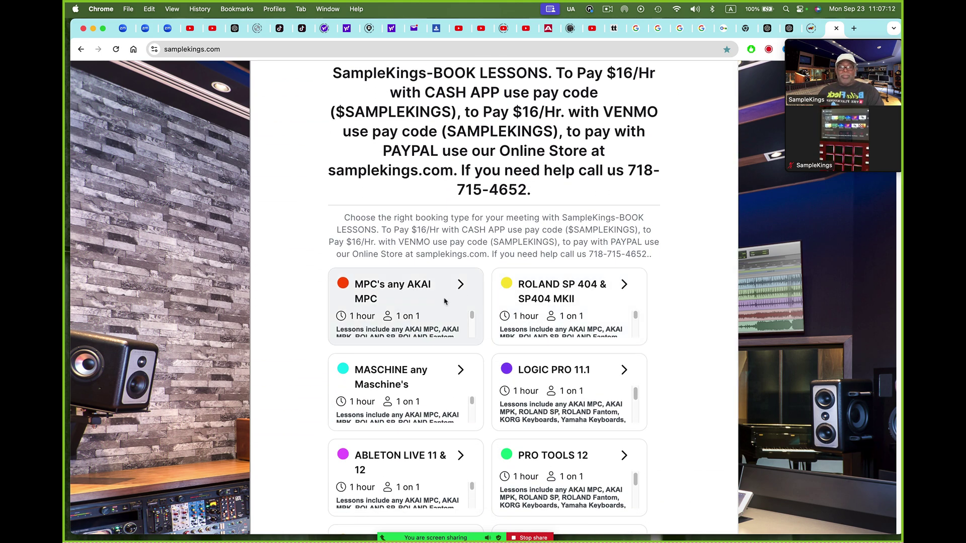
Step: Choose the "MPC's any AKAI MPC" lesson for September 24, 2024 at 6:00 AM, review the booking form, and try to book it
{"action": "left_click", "coordinate": [418, 291]}
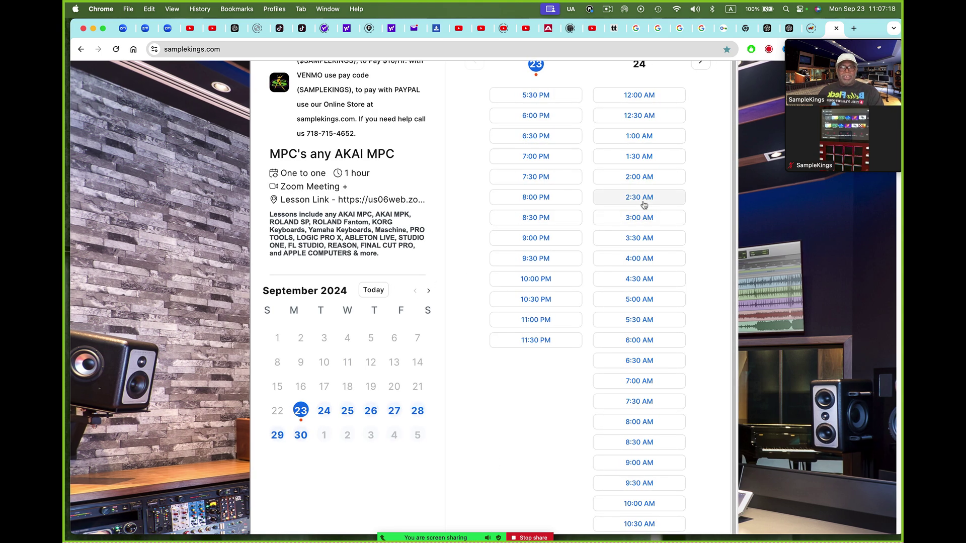
{"action": "scroll", "coordinate": [645, 205], "scroll_direction": "down", "scroll_amount": 3}
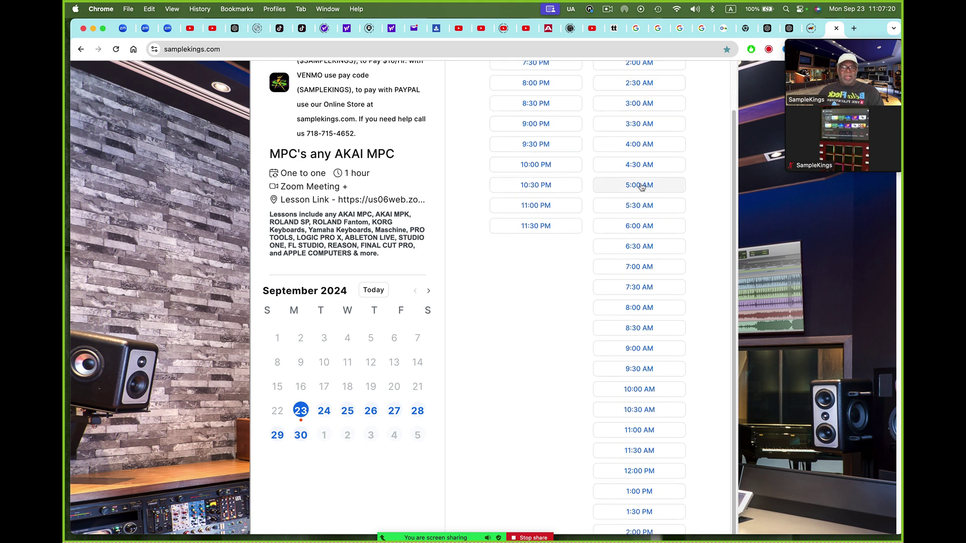
{"action": "left_click", "coordinate": [639, 226]}
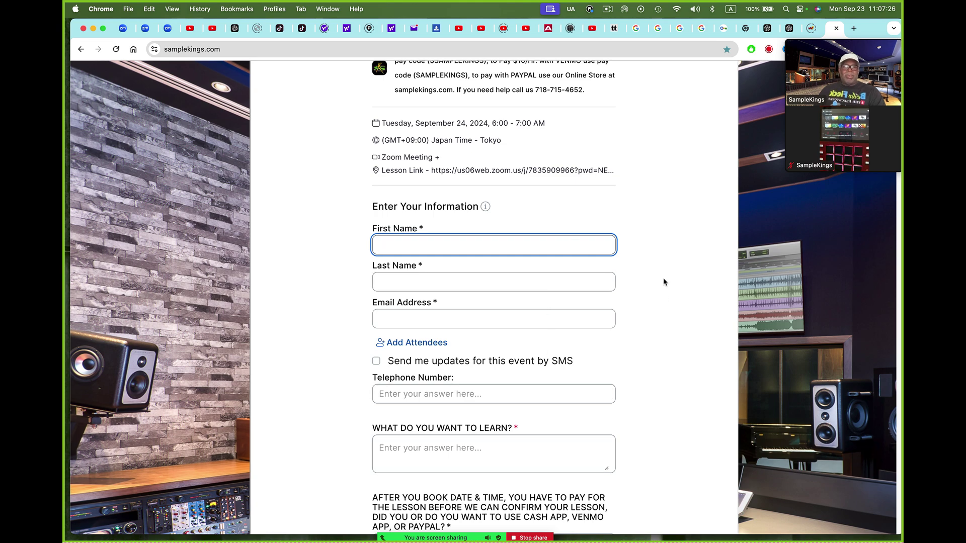
{"action": "scroll", "coordinate": [641, 181], "scroll_direction": "down", "scroll_amount": 10}
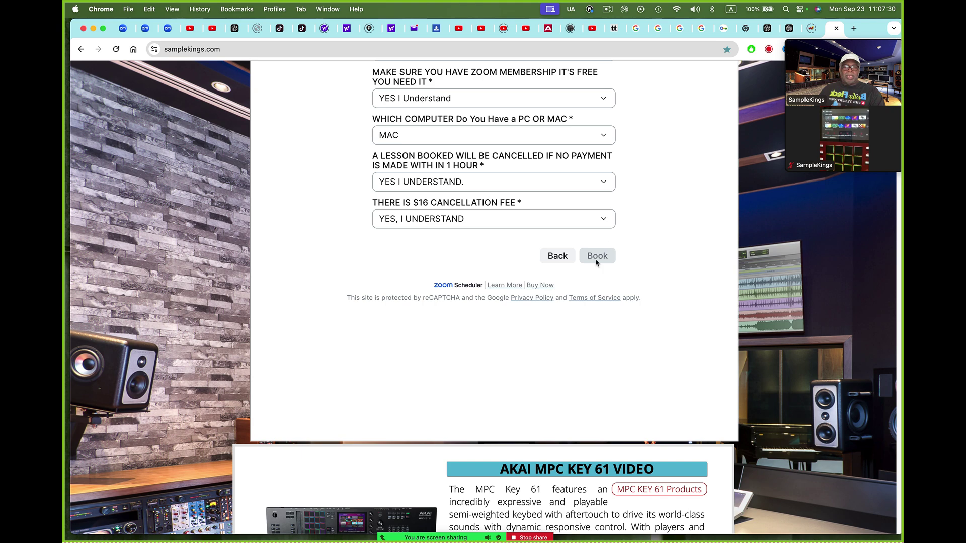
{"action": "left_click", "coordinate": [597, 256]}
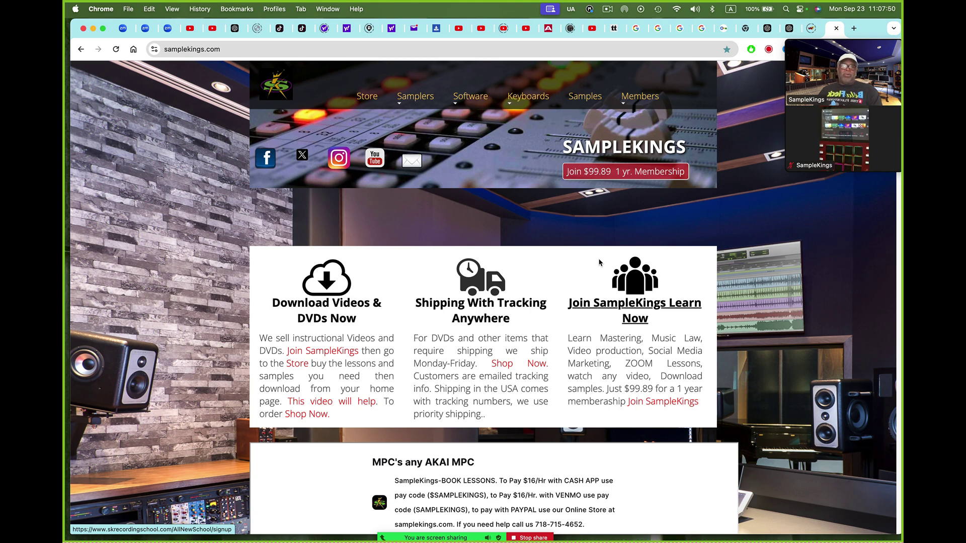
Step: Launch Logic Pro and let it scan the Audio Units
{"action": "mouse_move", "coordinate": [652, 518]}
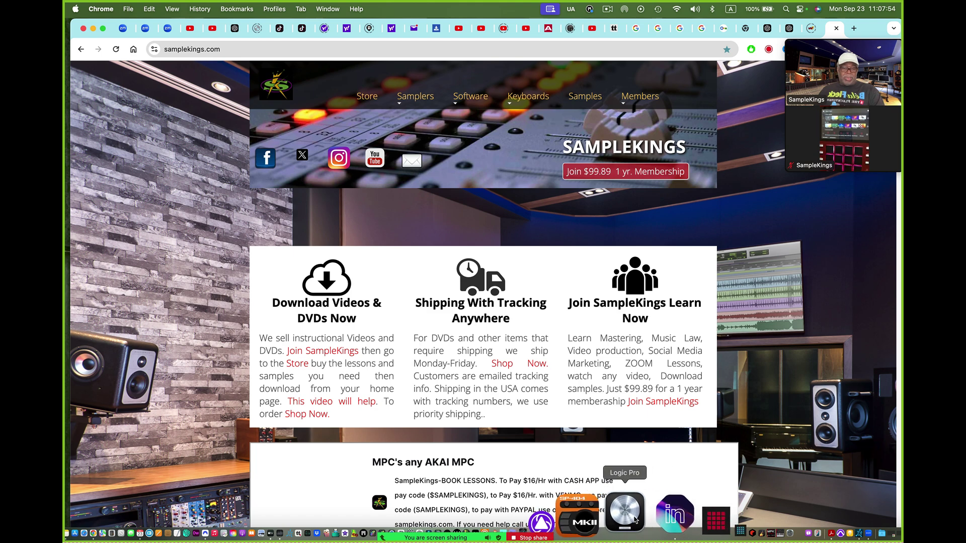
{"action": "left_click", "coordinate": [635, 520]}
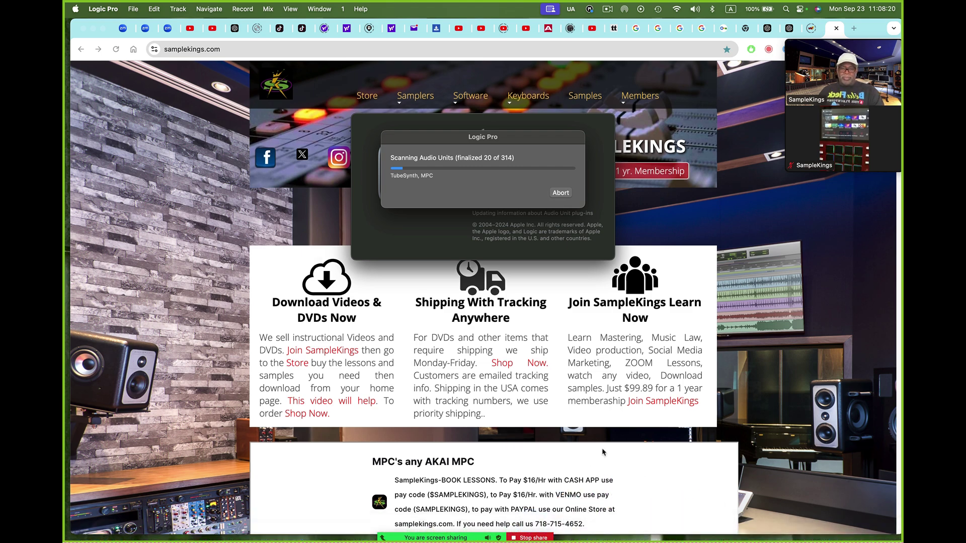
{"action": "scroll", "coordinate": [604, 452], "scroll_direction": "down", "scroll_amount": 1}
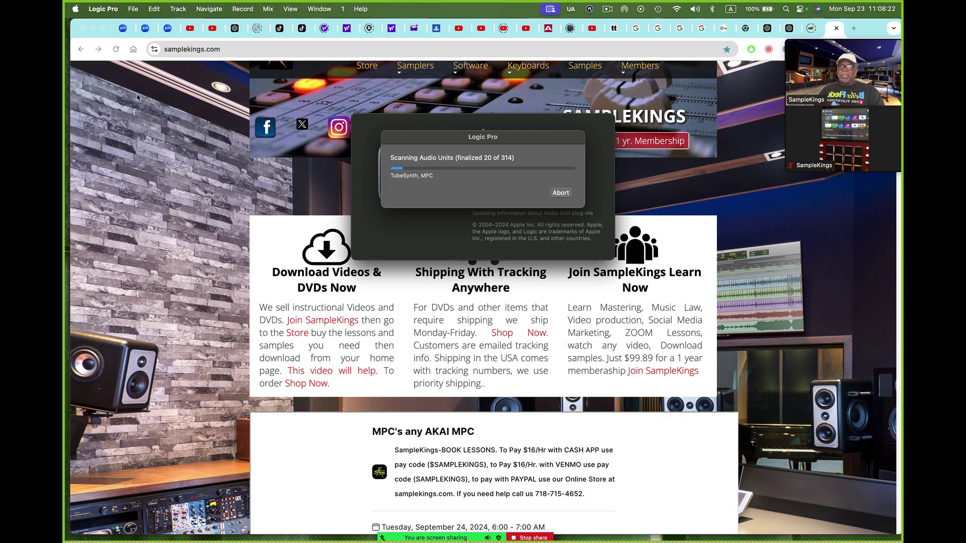
Step: Return to Chrome, reload the samplekings.com page, and review its lesson payment and booking section
{"action": "left_click", "coordinate": [117, 52]}
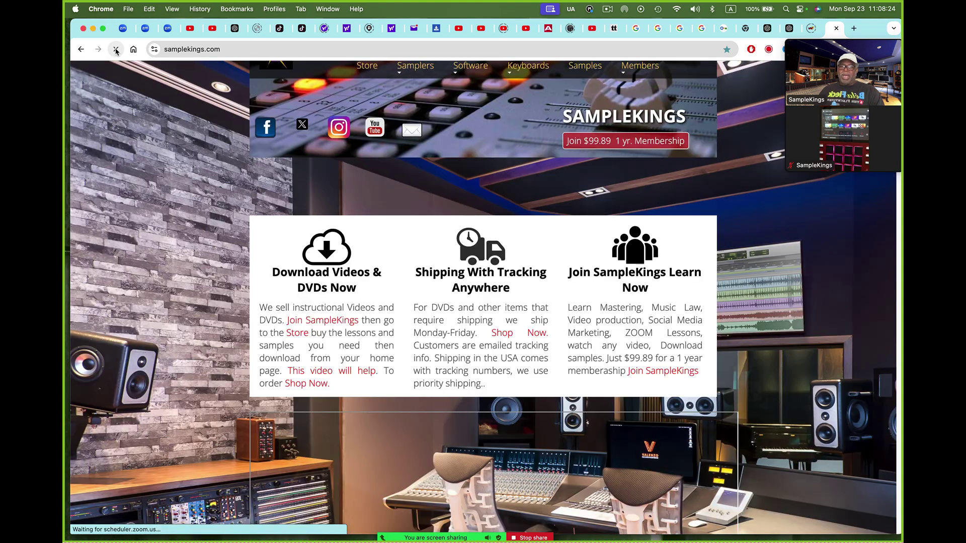
{"action": "scroll", "coordinate": [401, 322], "scroll_direction": "down", "scroll_amount": 6}
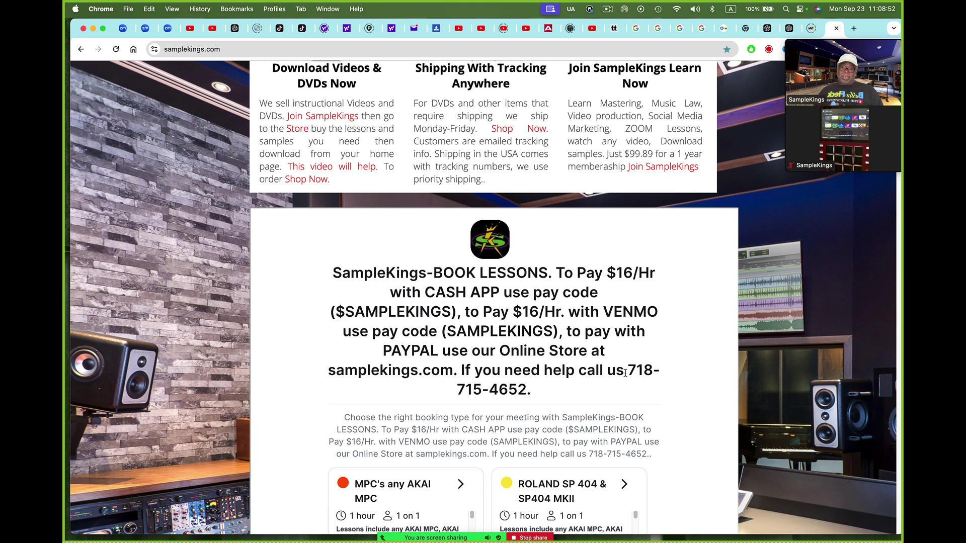
{"action": "scroll", "coordinate": [626, 373], "scroll_direction": "up", "scroll_amount": 5}
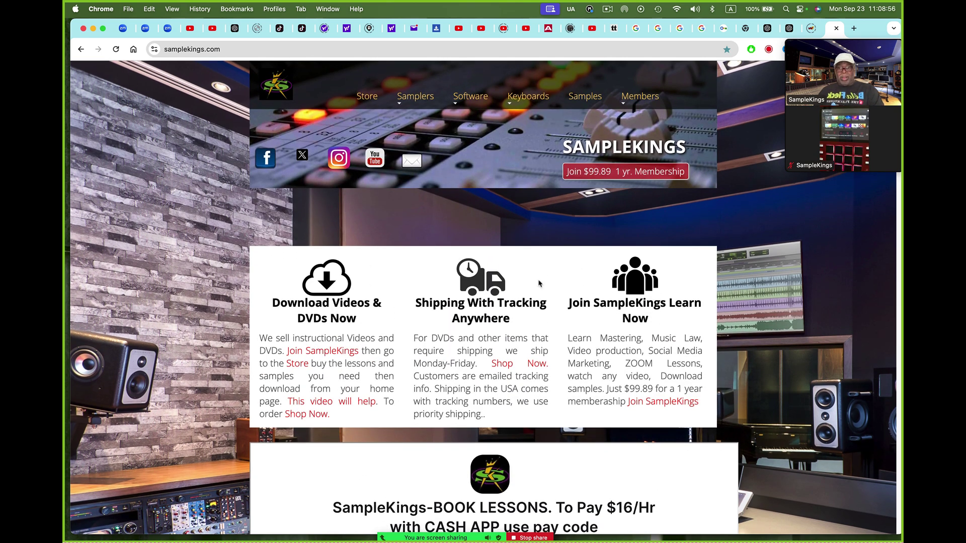
Step: Open the SampleKings online store and examine the Zoom lesson packages and their payment options
{"action": "left_click", "coordinate": [364, 101]}
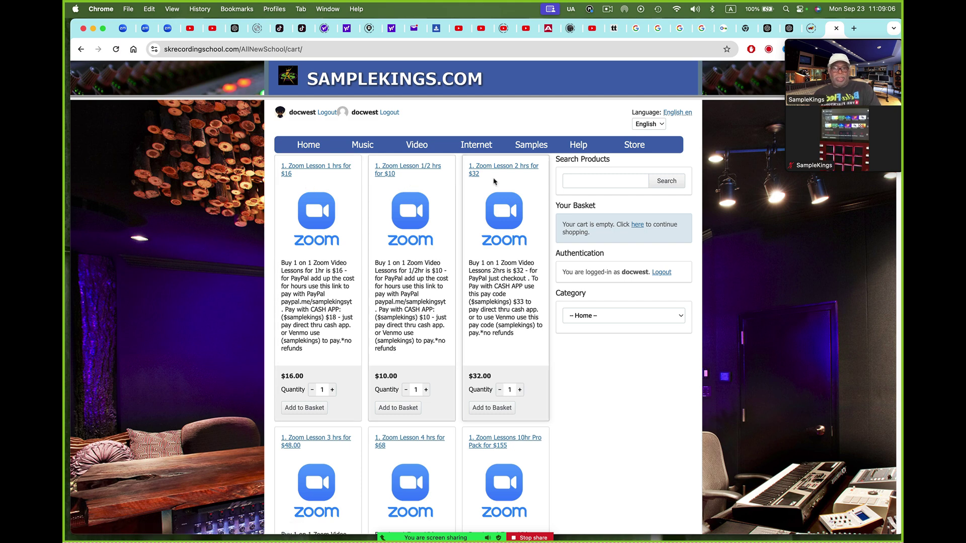
{"action": "scroll", "coordinate": [436, 364], "scroll_direction": "down", "scroll_amount": 3}
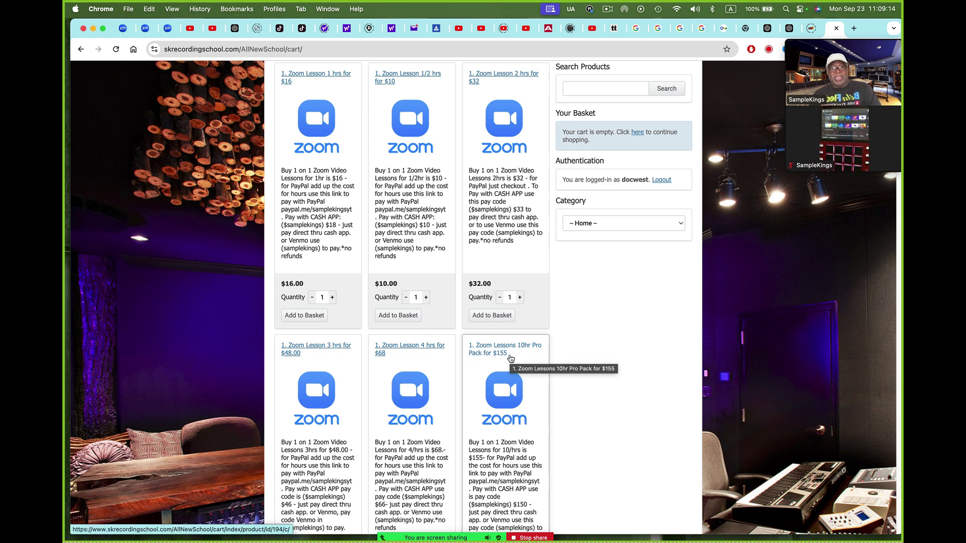
{"action": "scroll", "coordinate": [510, 358], "scroll_direction": "down", "scroll_amount": 5}
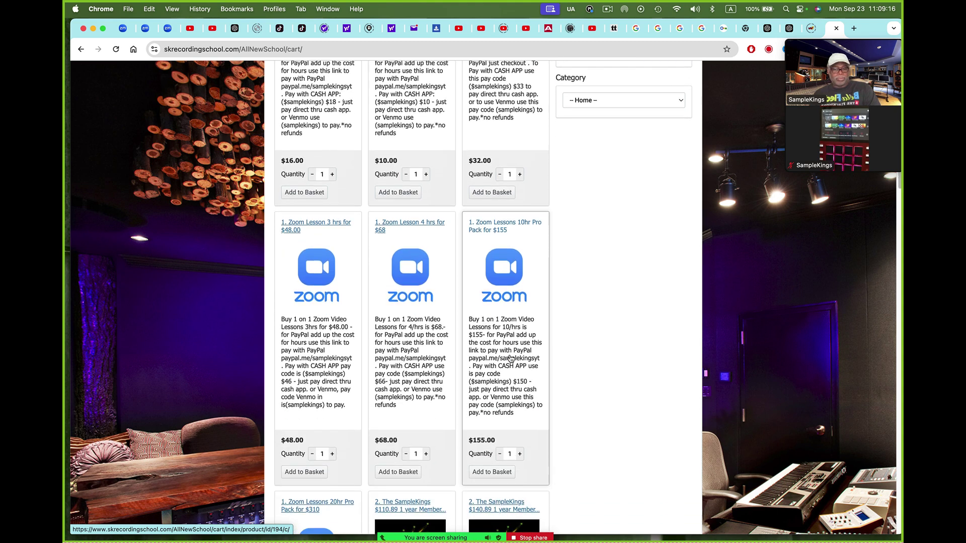